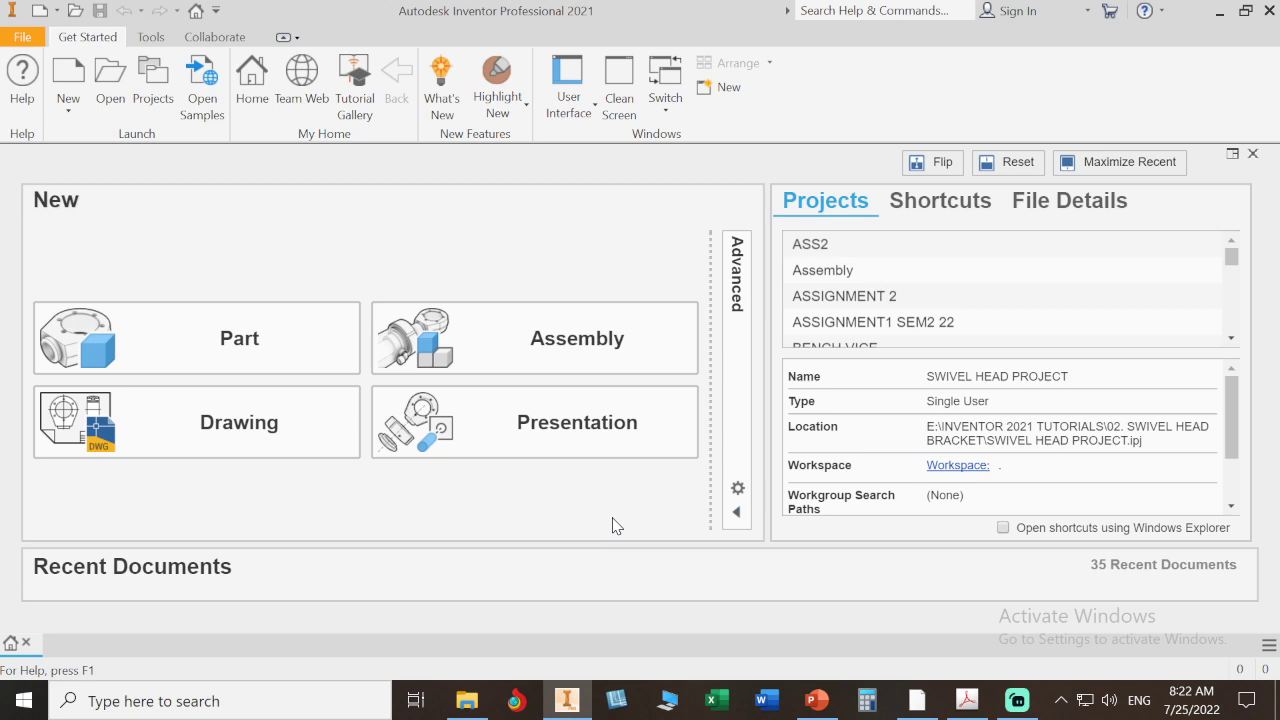
Create a new presentation and insert the SWIVEL HEAD BRACKET assembly into it.
left_click(568, 436)
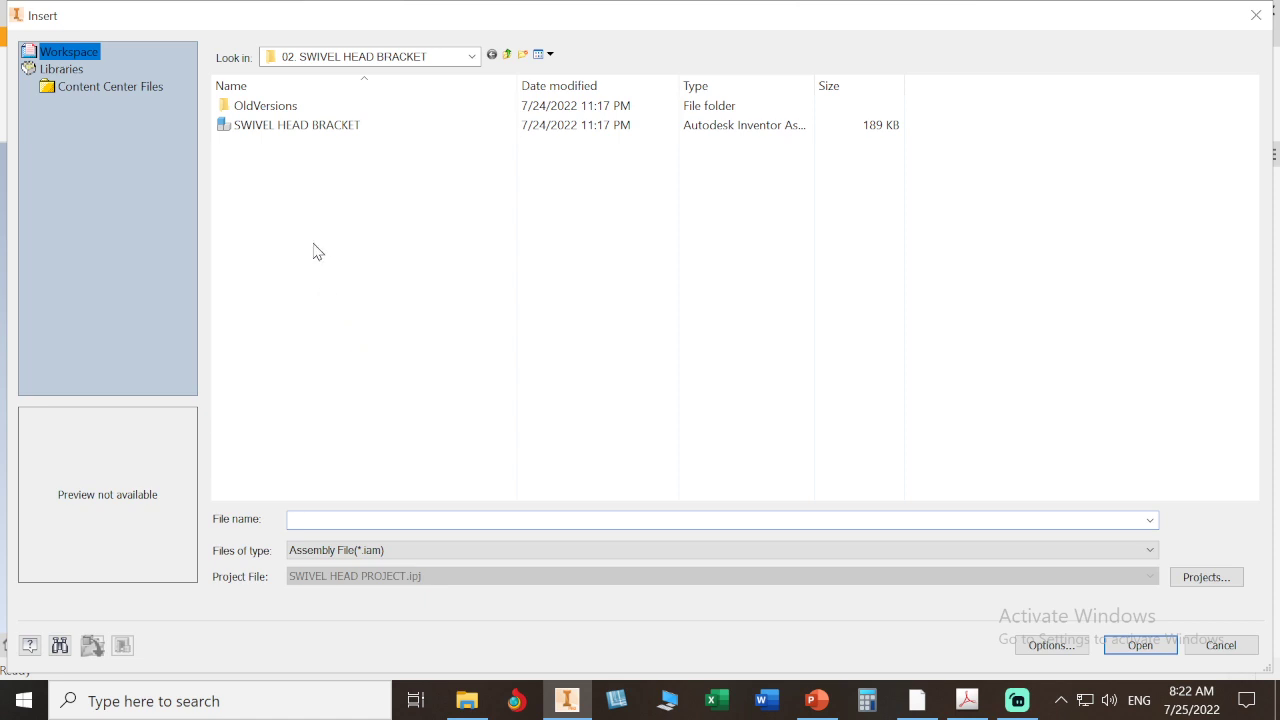
left_click(301, 126)
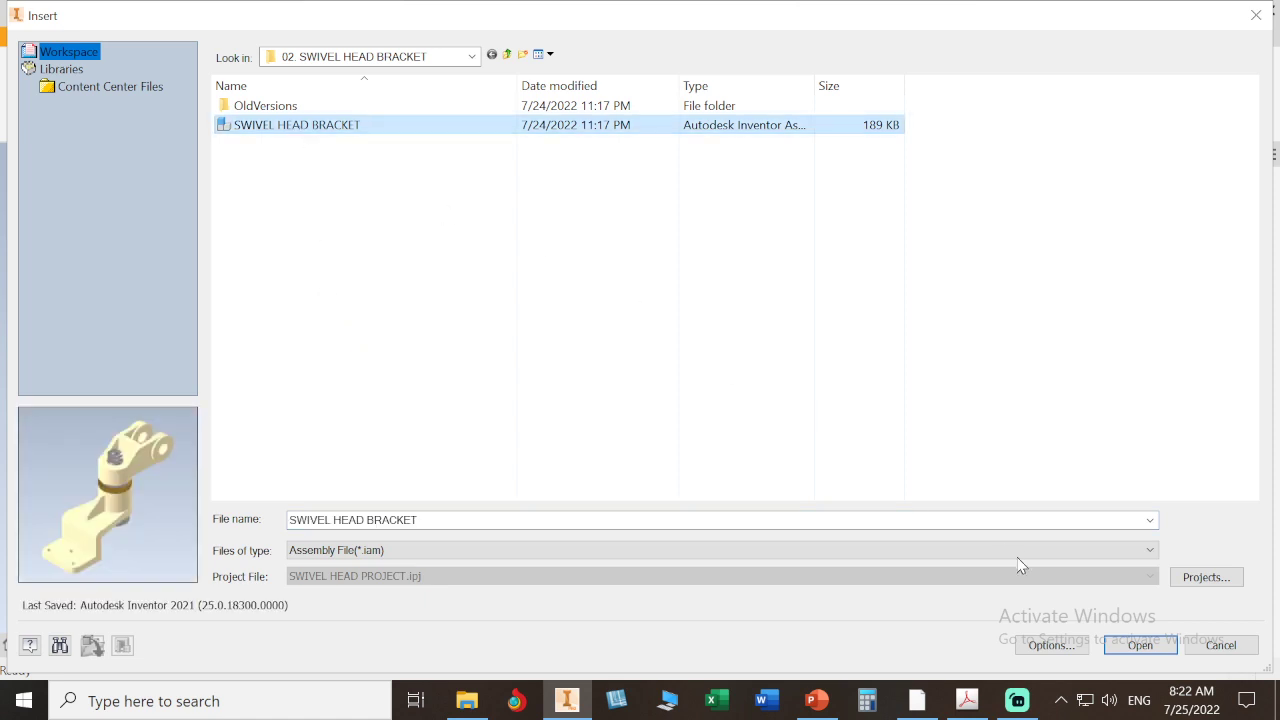
left_click(1140, 645)
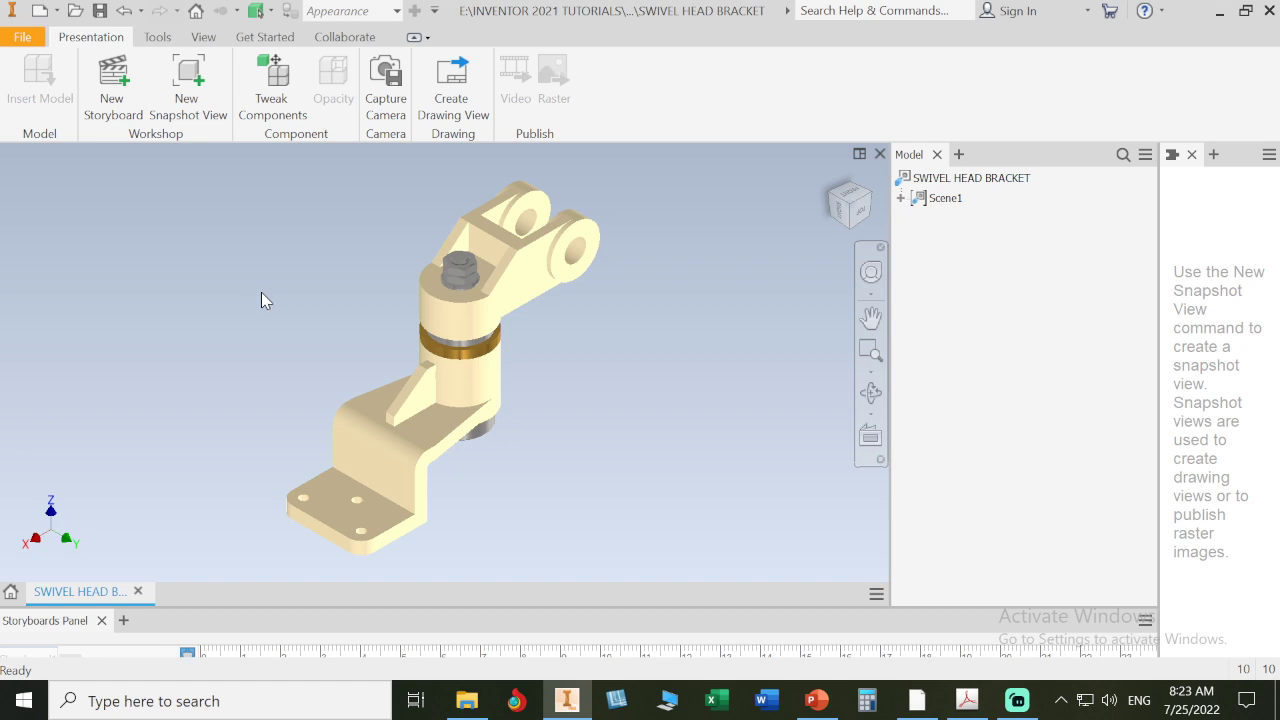
Tweak the top nut about 83 mm straight up off the bolt, with no trail.
left_click(289, 95)
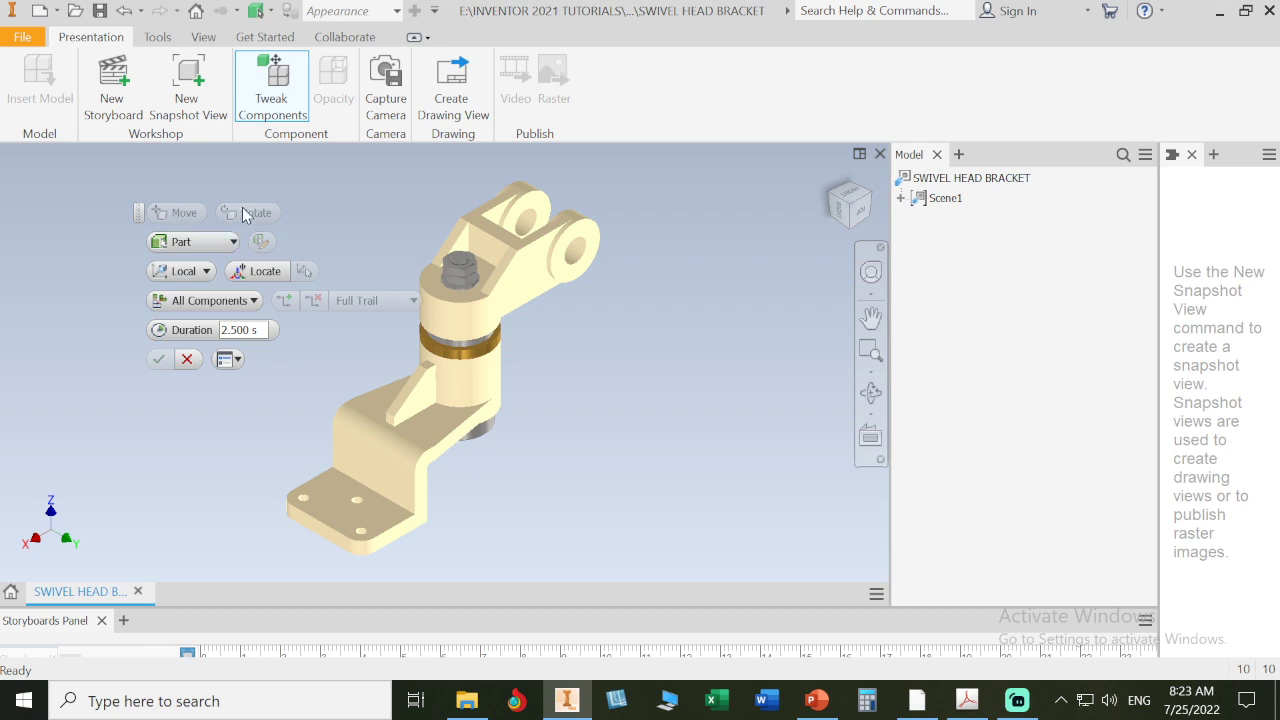
scroll(341, 213, "up", 3)
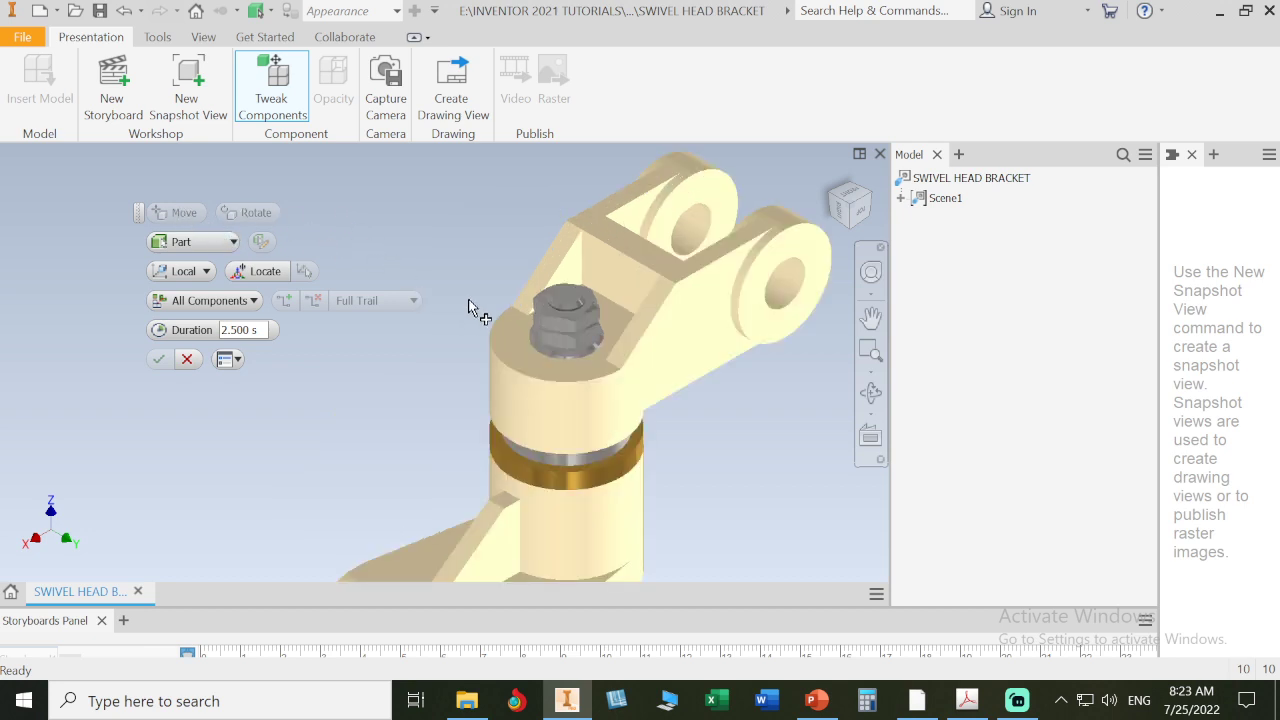
left_click(537, 322)
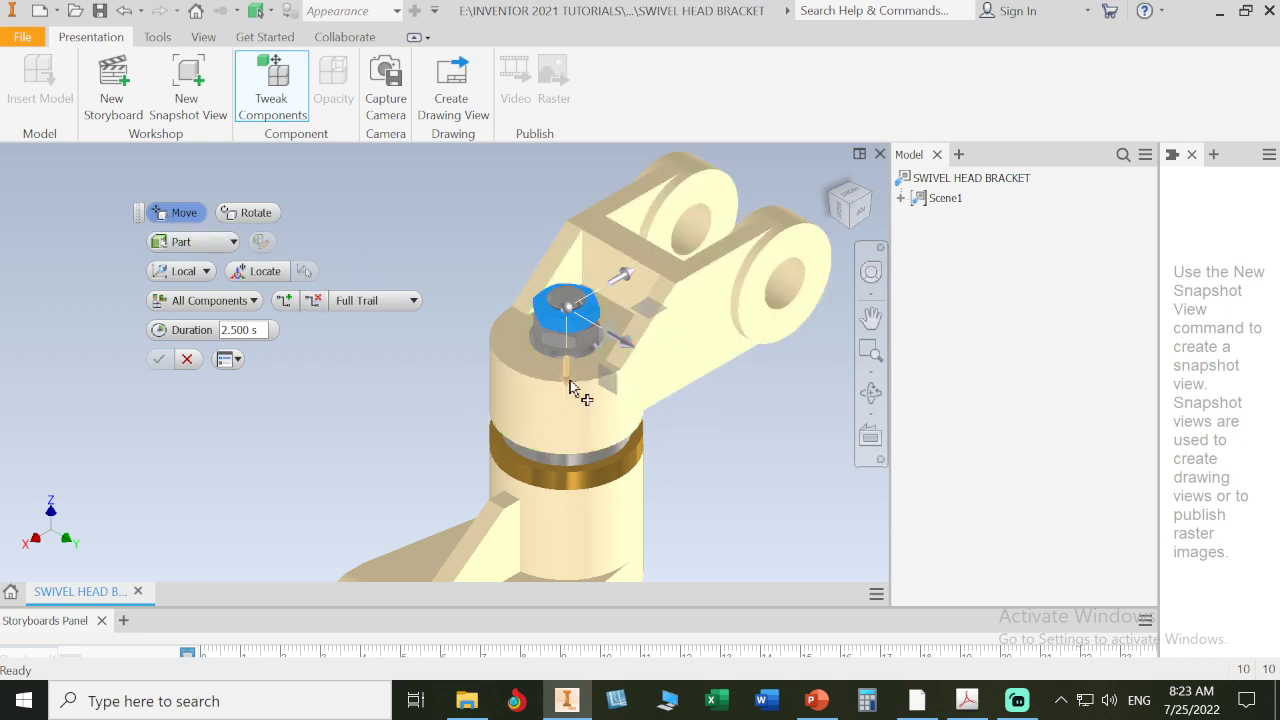
left_click(250, 213)
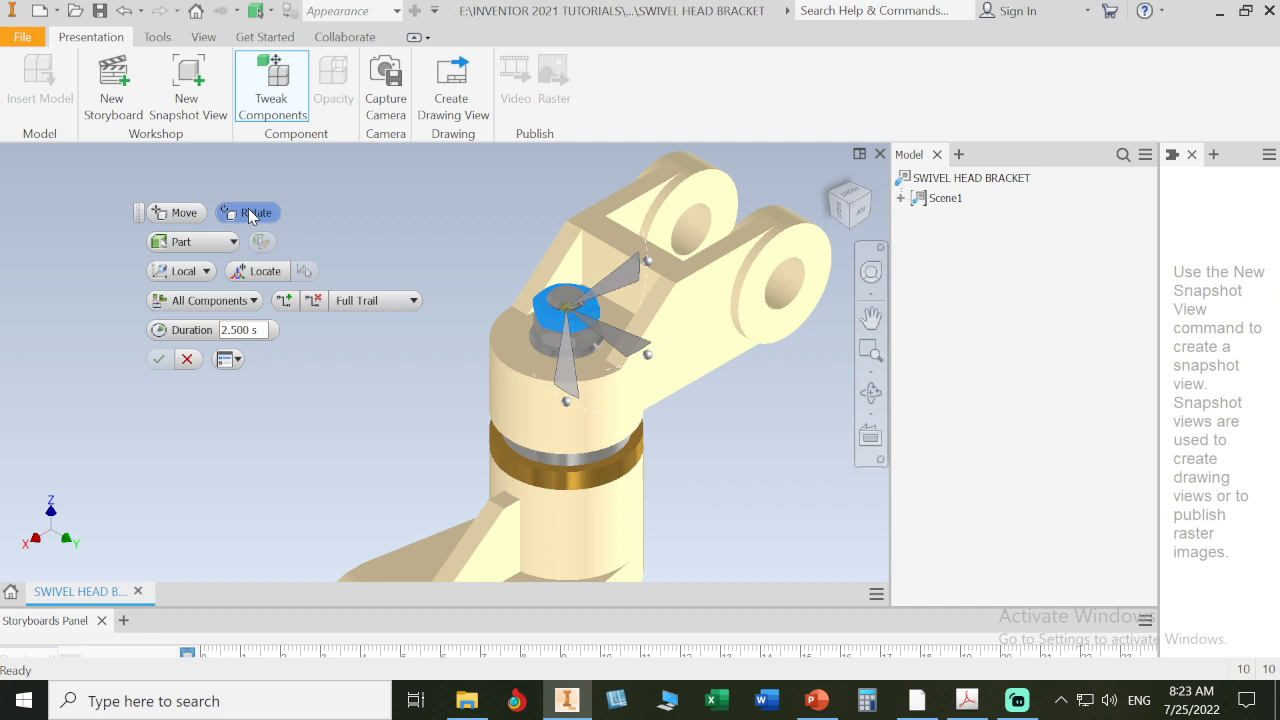
left_click(181, 215)
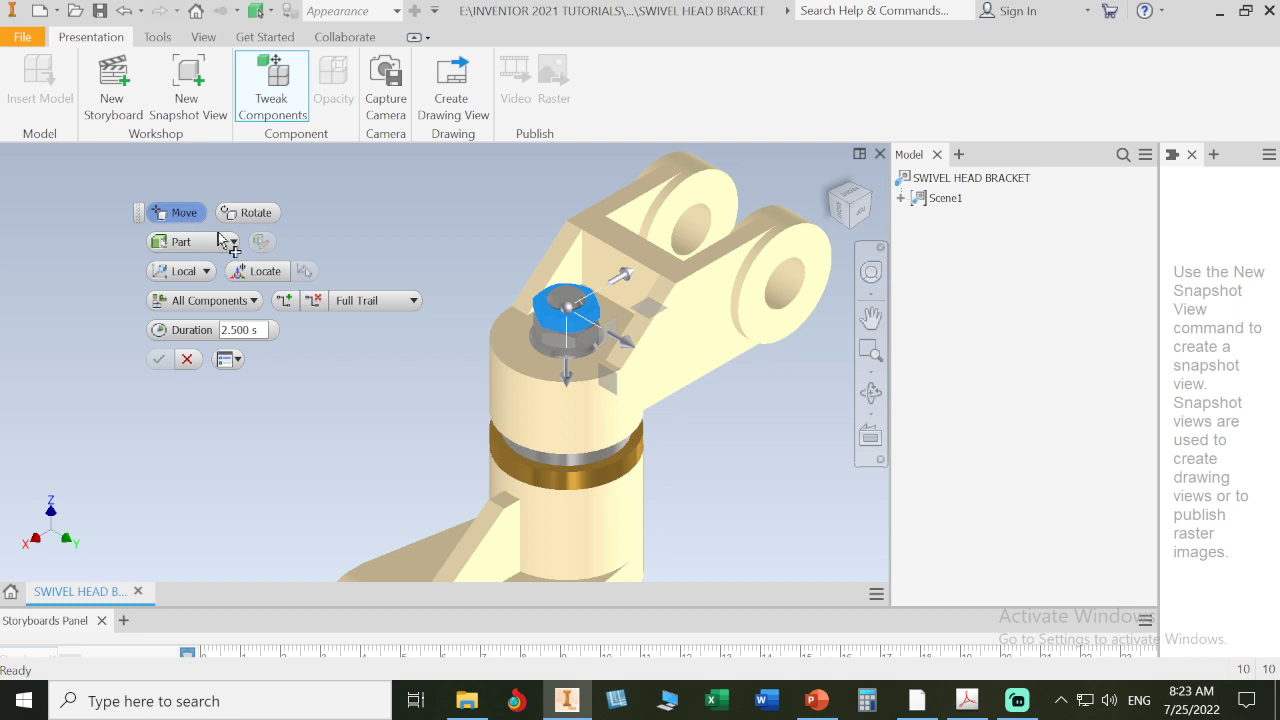
middle_click_drag(437, 251, 363, 323)
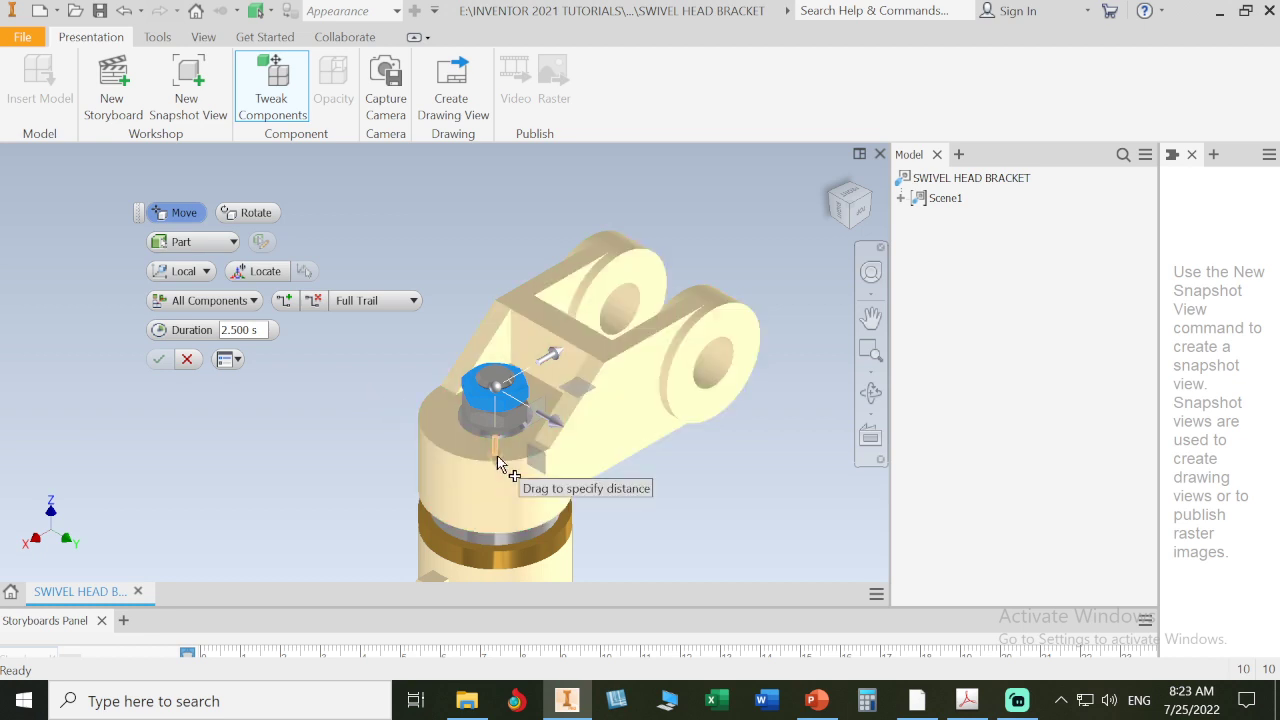
left_click_drag(500, 463, 500, 313)
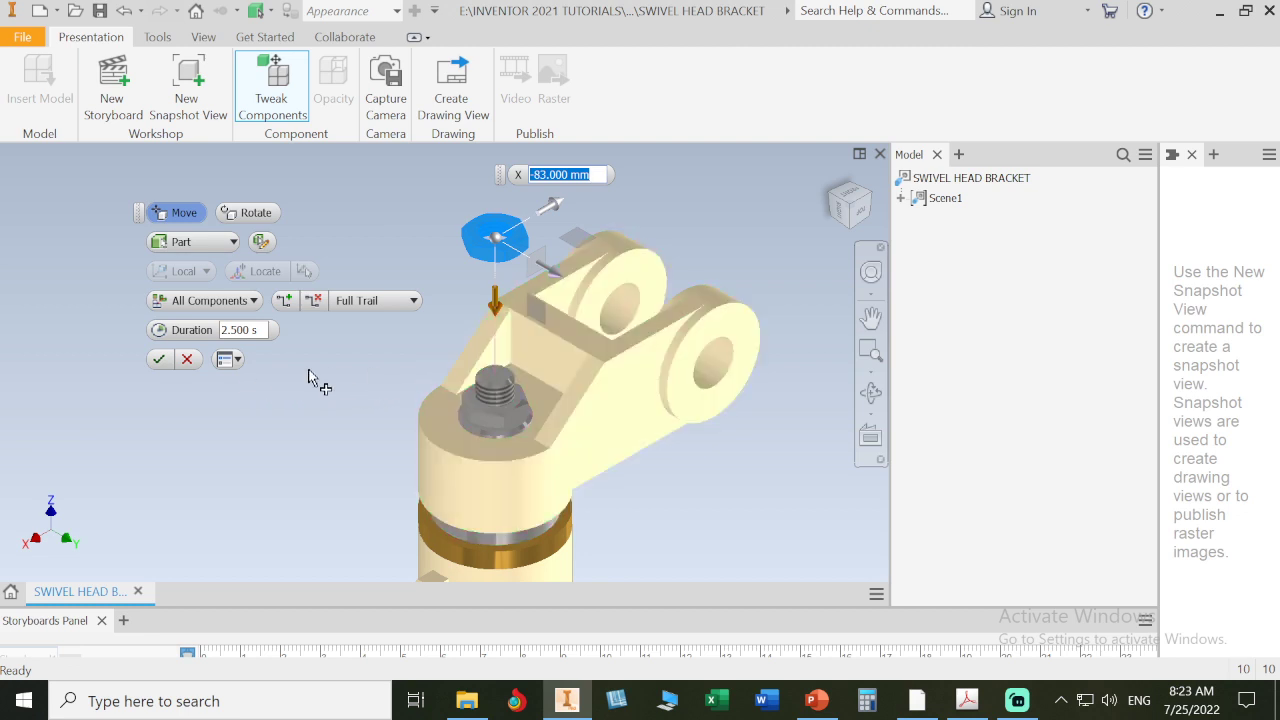
left_click(255, 300)
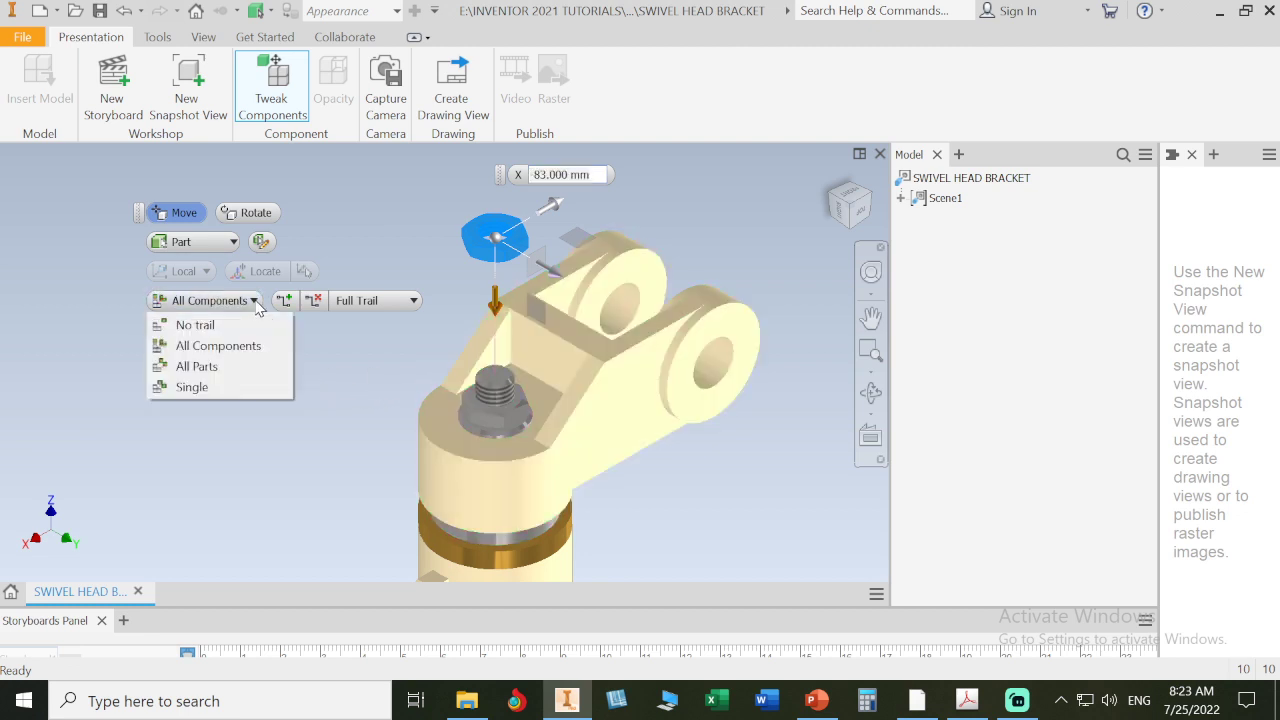
left_click(247, 327)
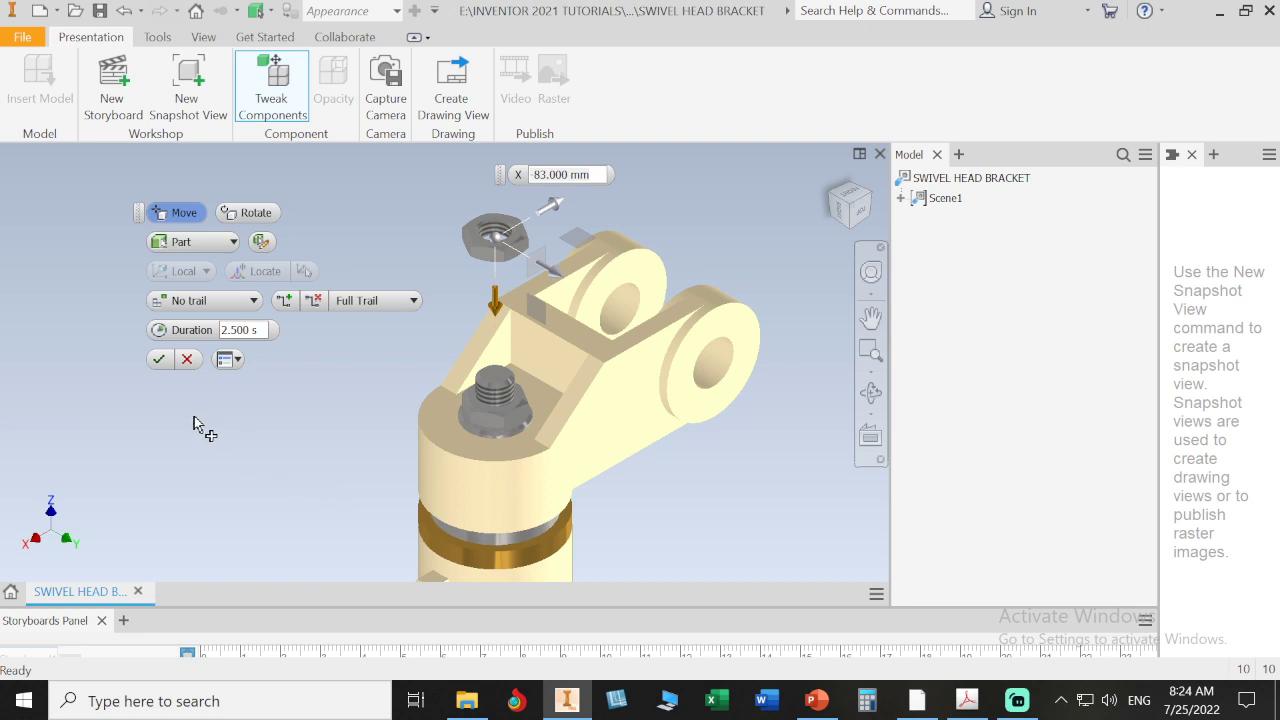
left_click(159, 359)
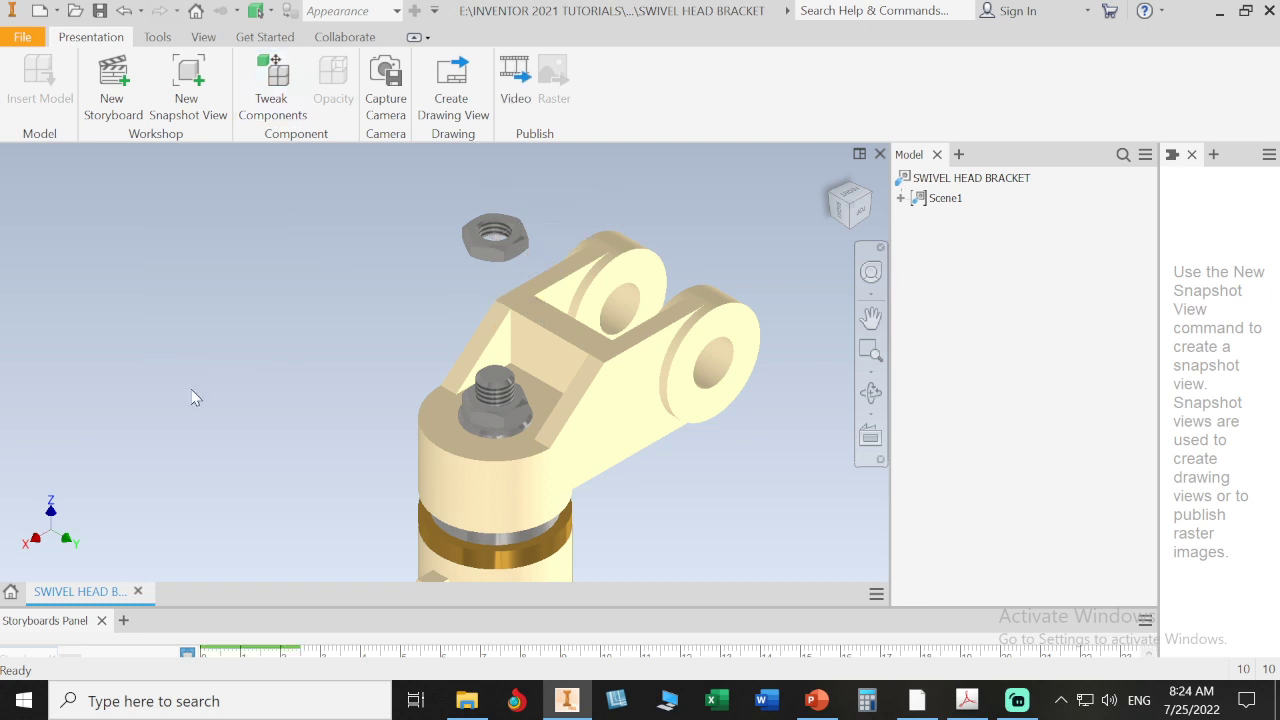
Tweak the second nut about 61 mm straight up off the bolt.
left_click(268, 97)
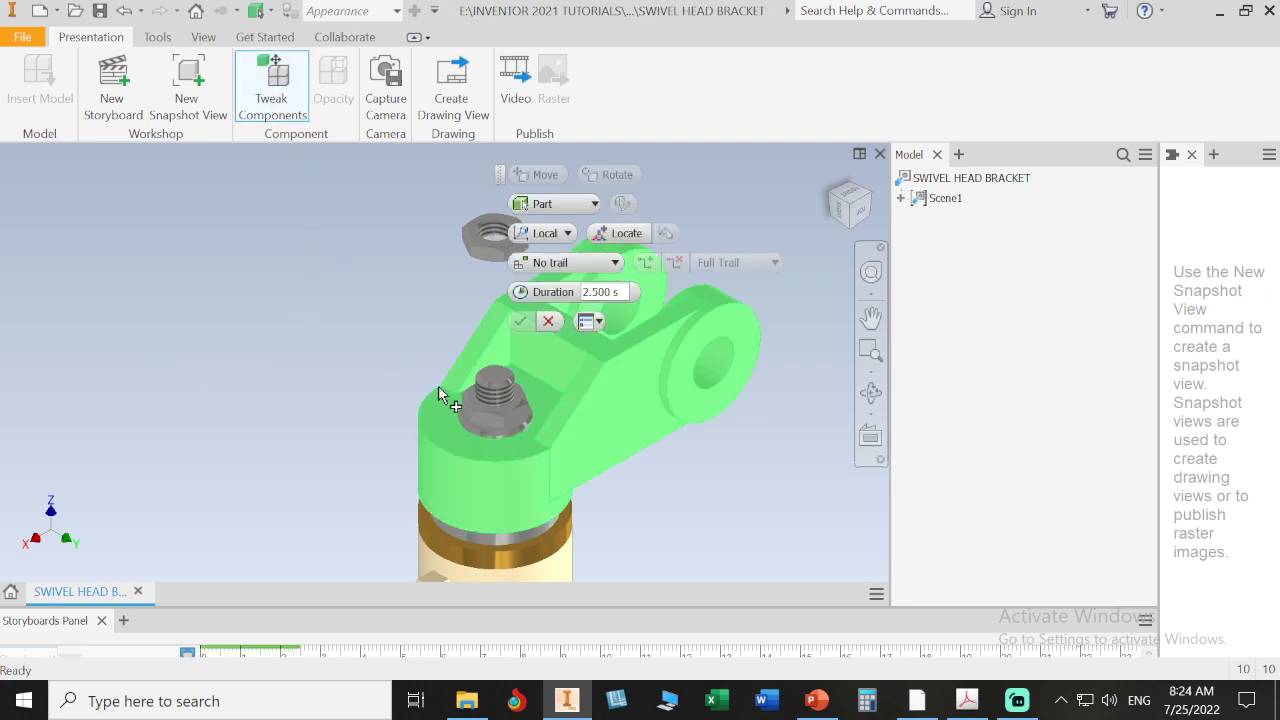
left_click(487, 421)
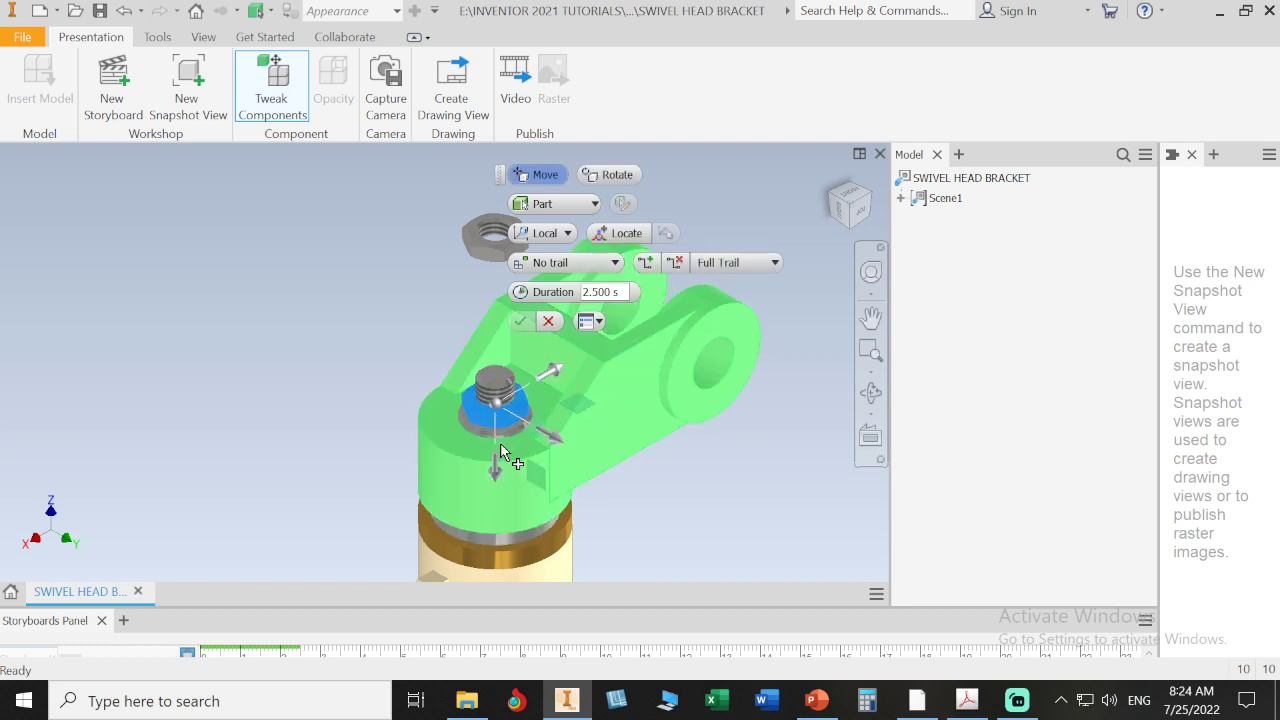
left_click_drag(497, 476, 491, 357)
left_click(520, 321)
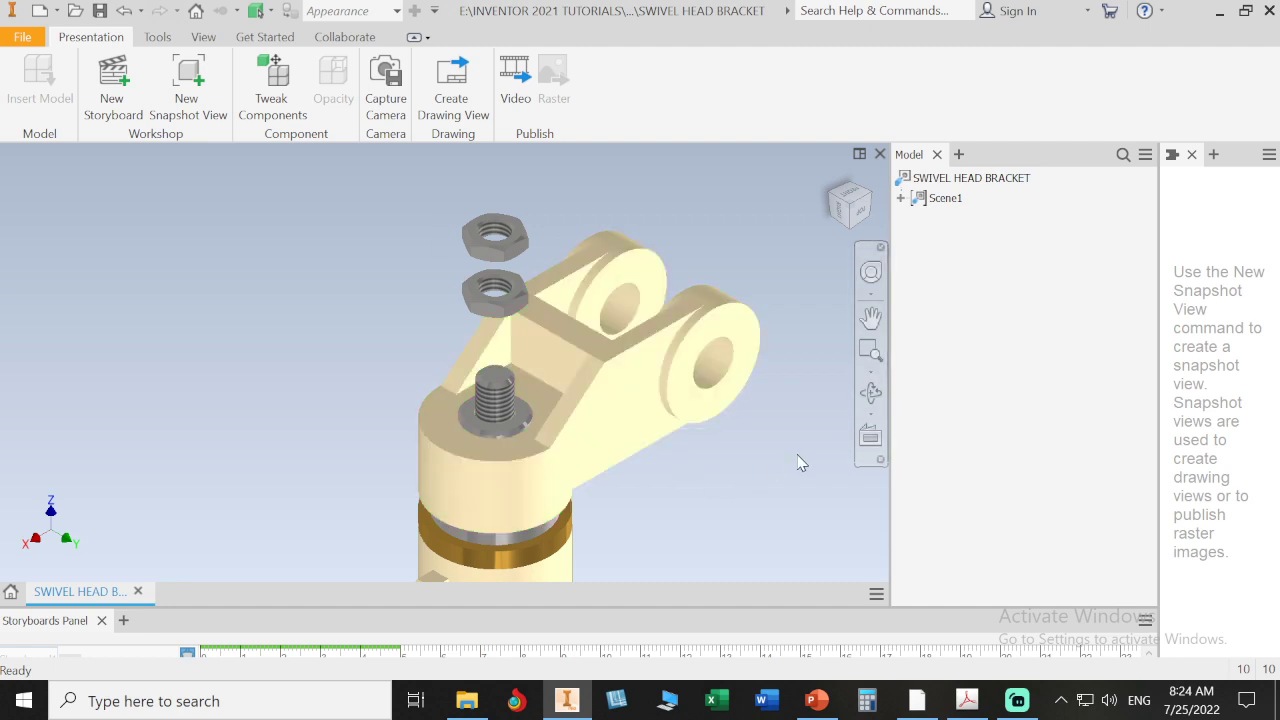
List the tweaks of Scene1 and set the top nut's tweak distance to 95 mm.
left_click(900, 198)
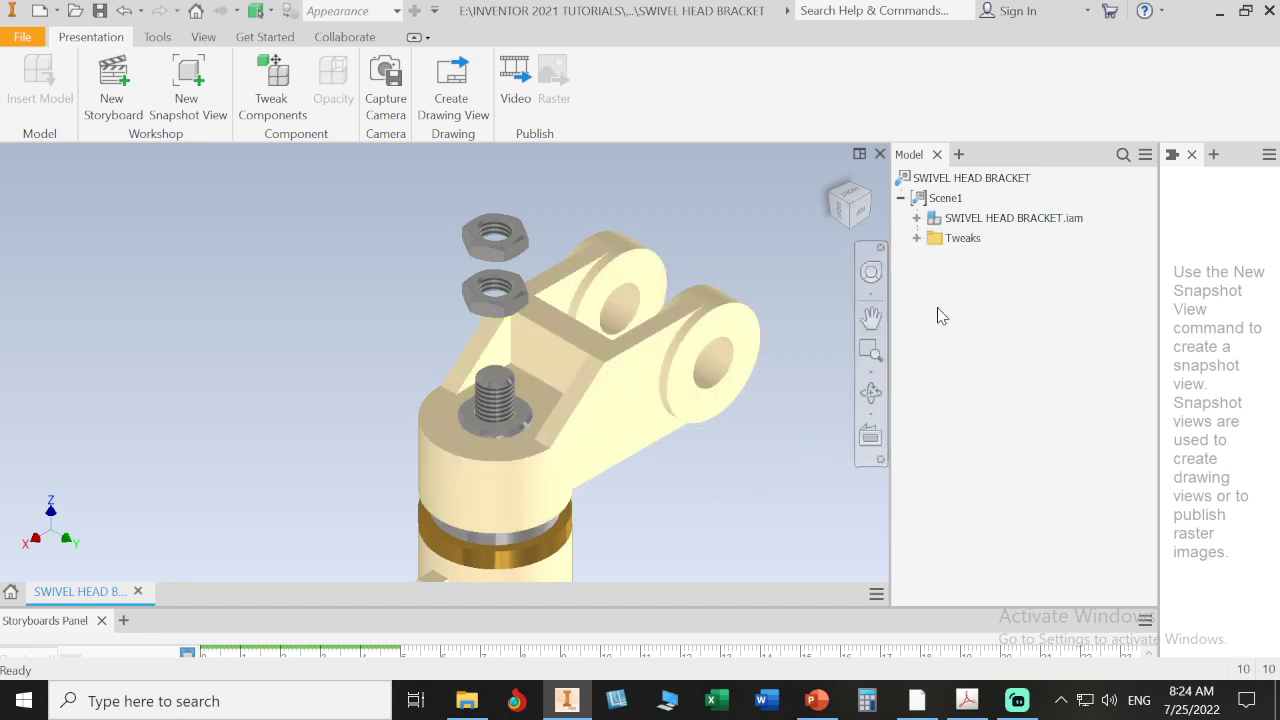
left_click(917, 239)
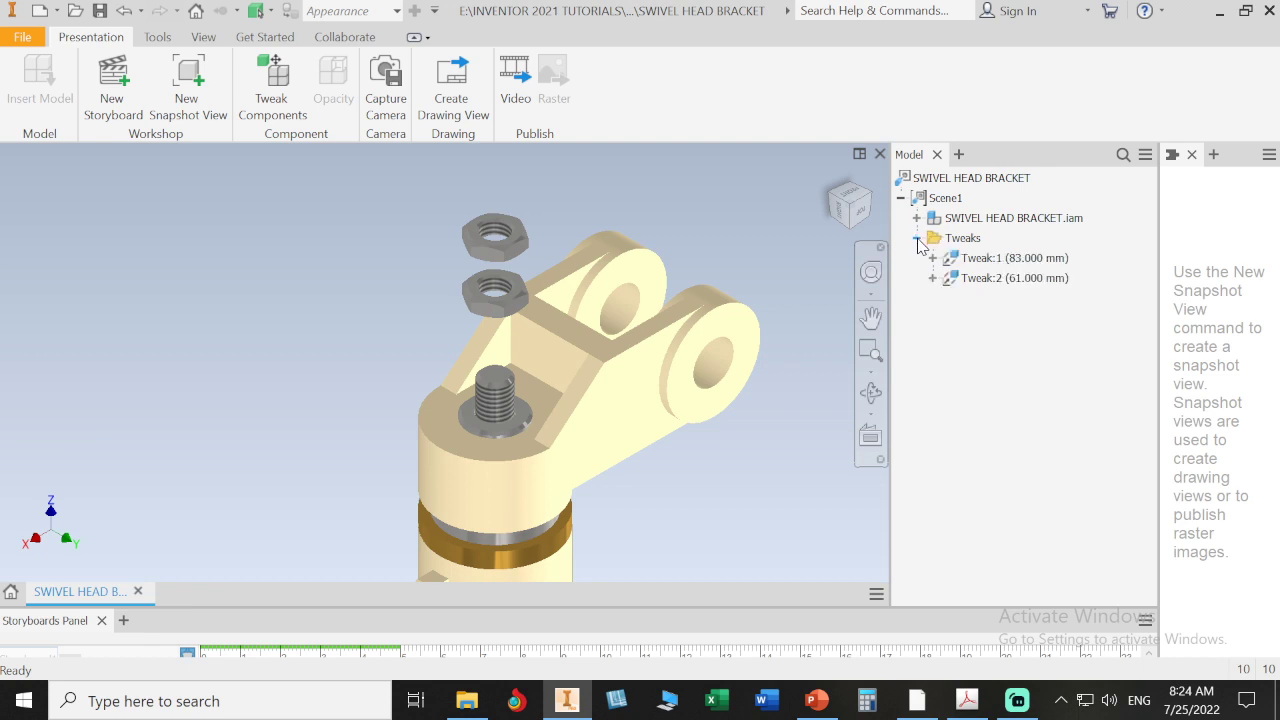
left_click(1029, 263)
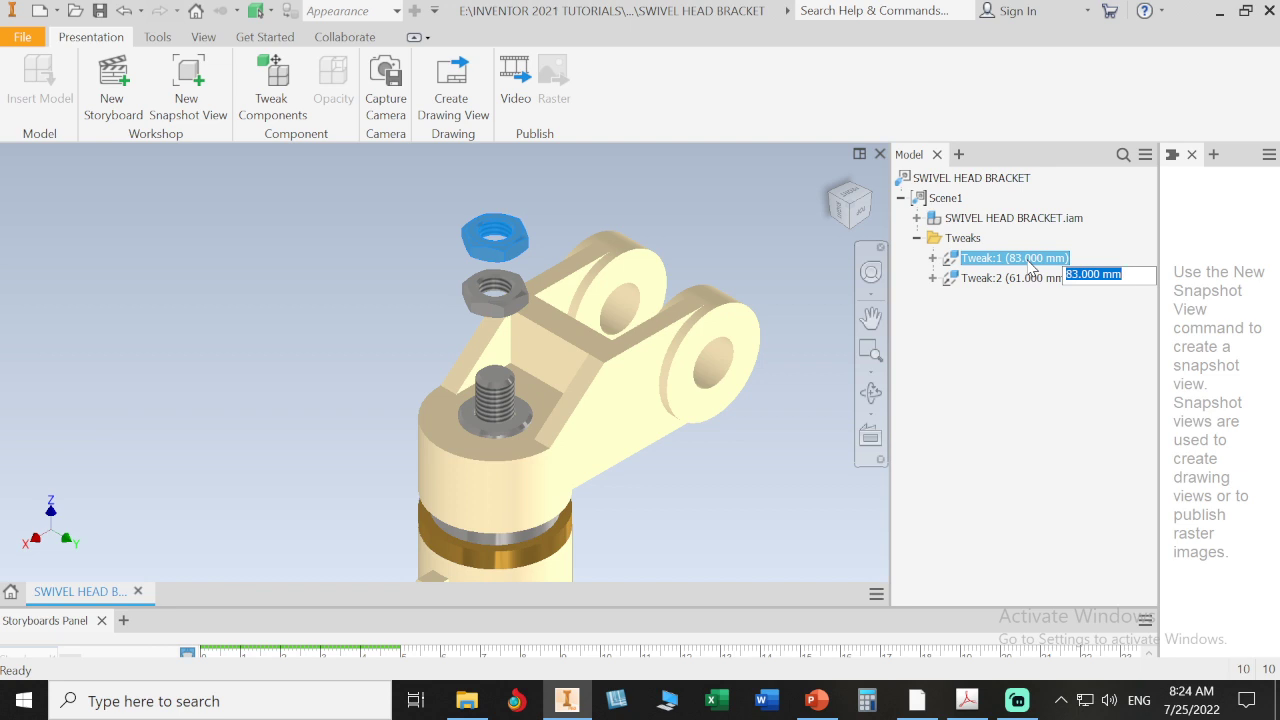
type("95")
key("Return")
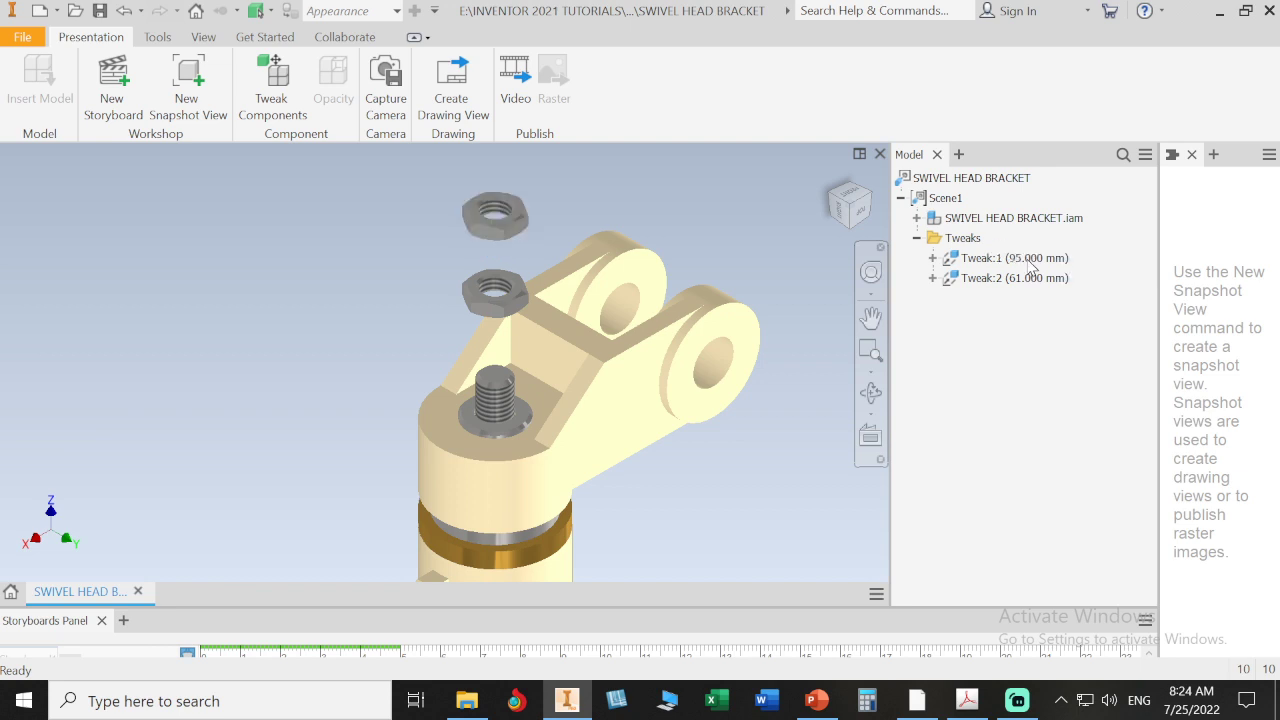
Try tweak distances of 66 mm and 70 mm for the second nut.
left_click(1037, 285)
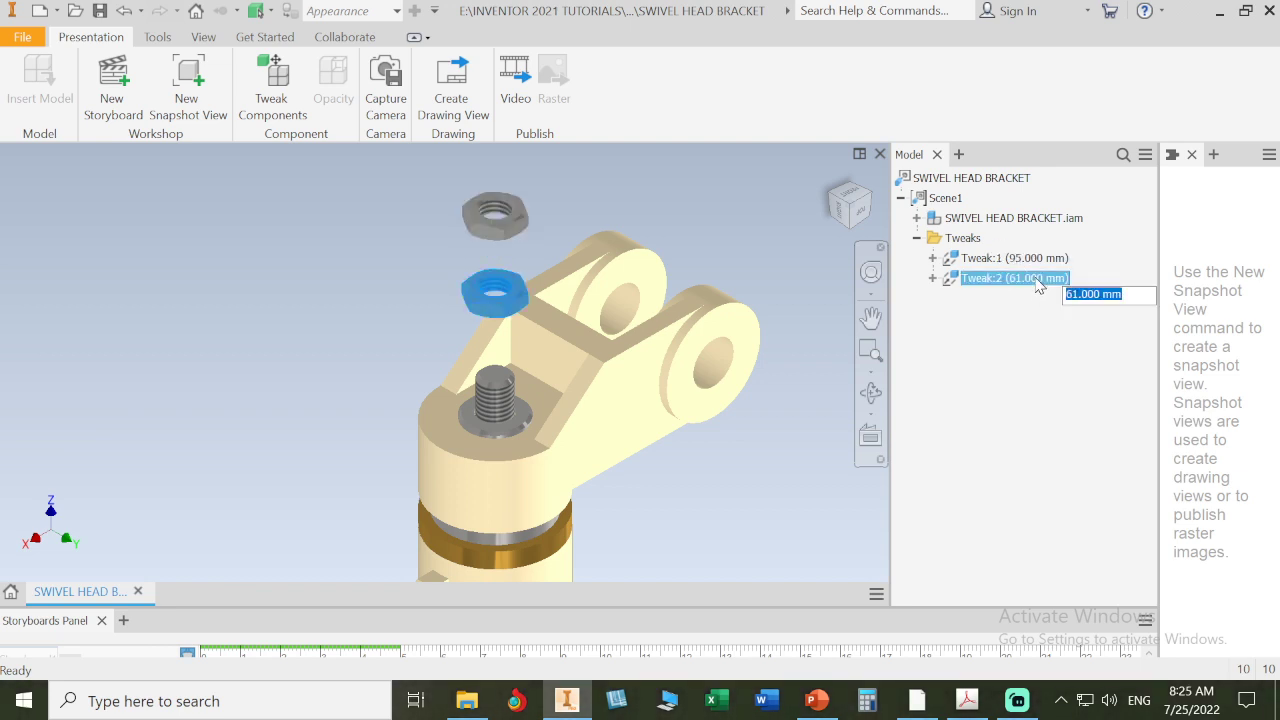
type("66")
key("Return")
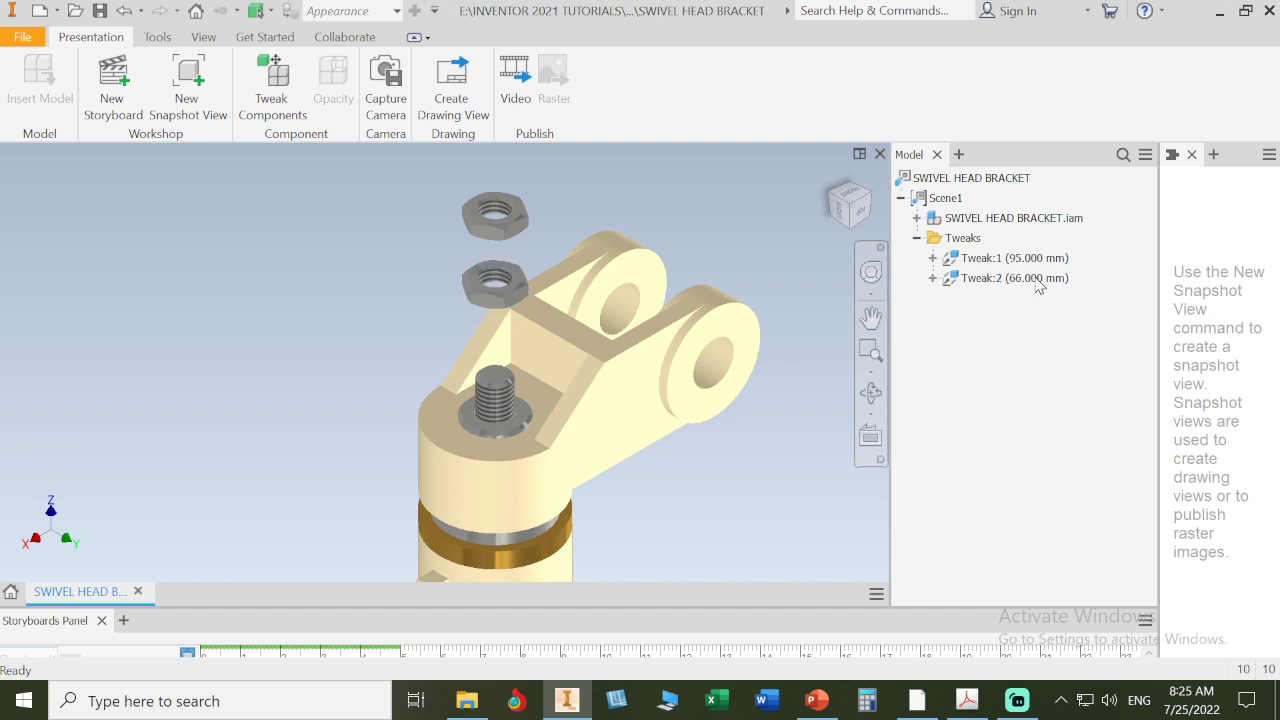
left_click(1039, 287)
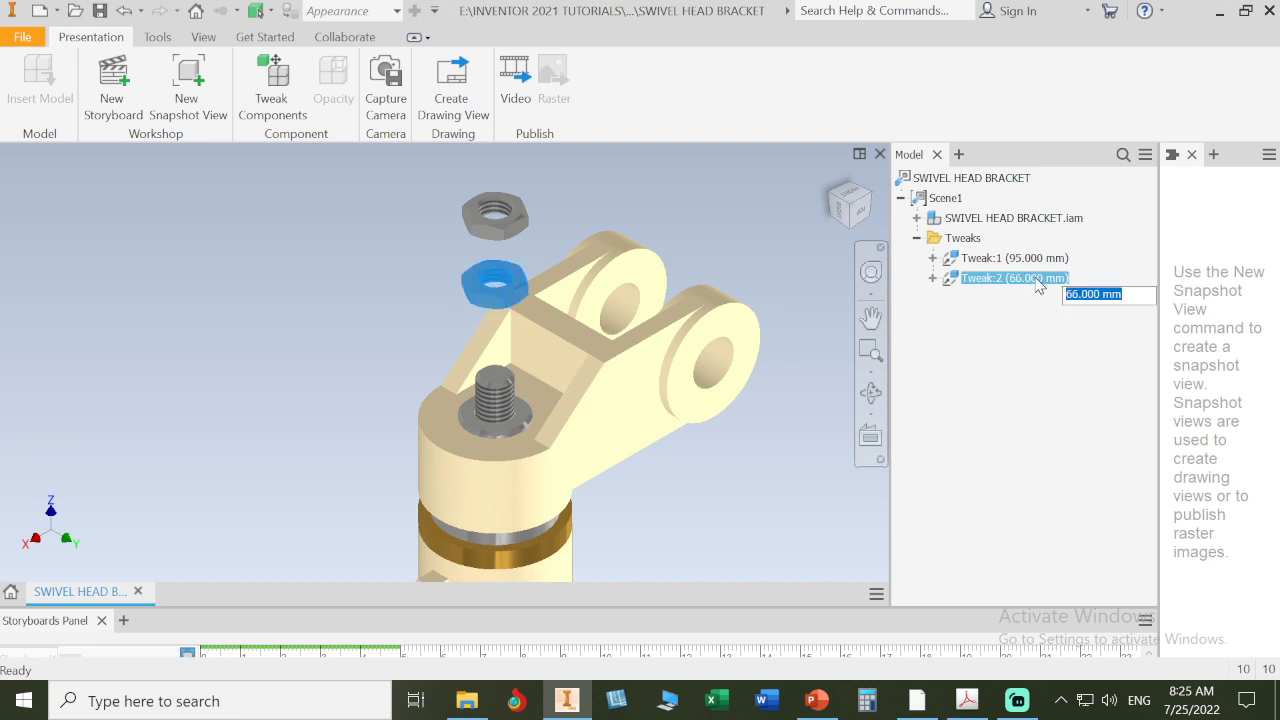
type("70")
key("Return")
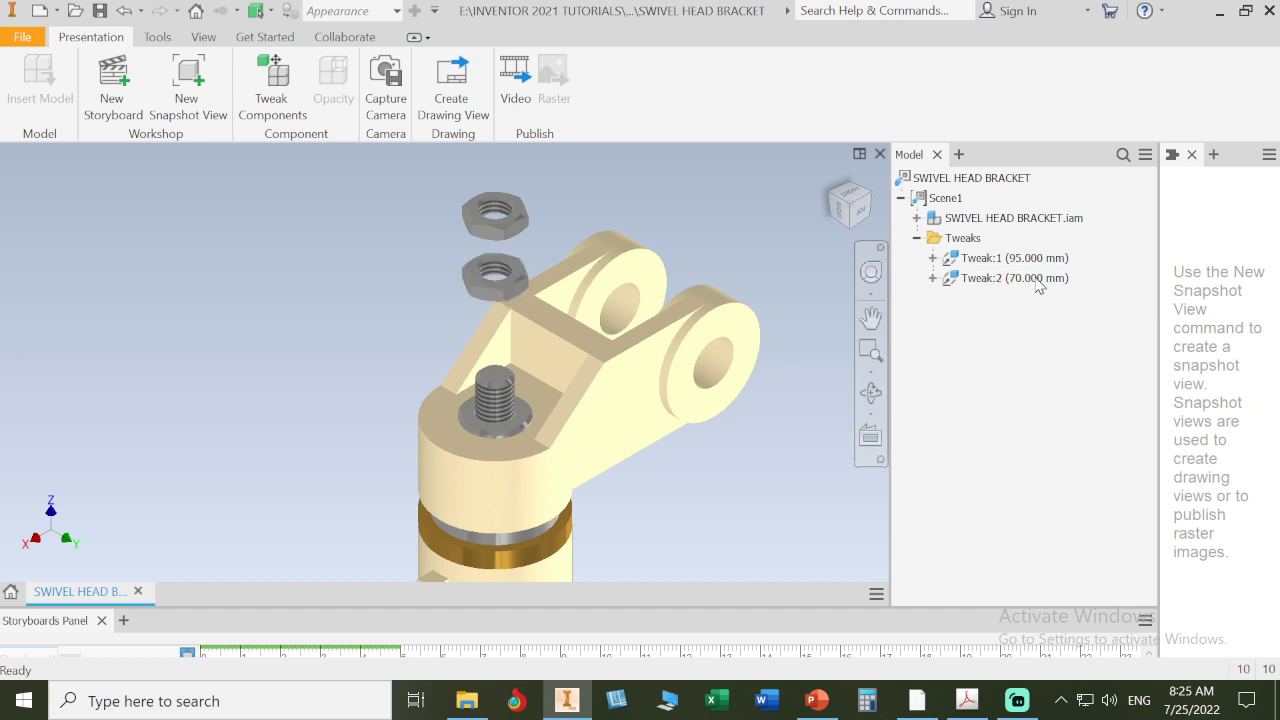
Set the second nut's tweak distance to 85 mm.
left_click(1039, 287)
type("85")
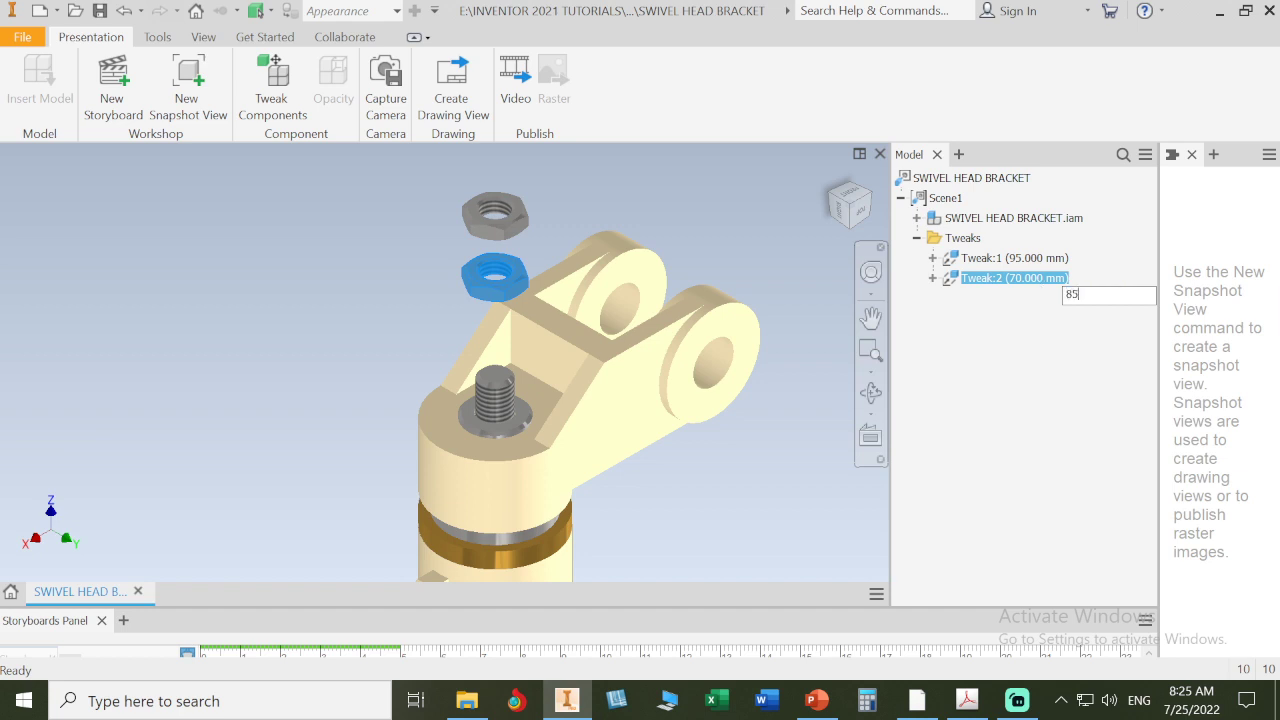
key("Return")
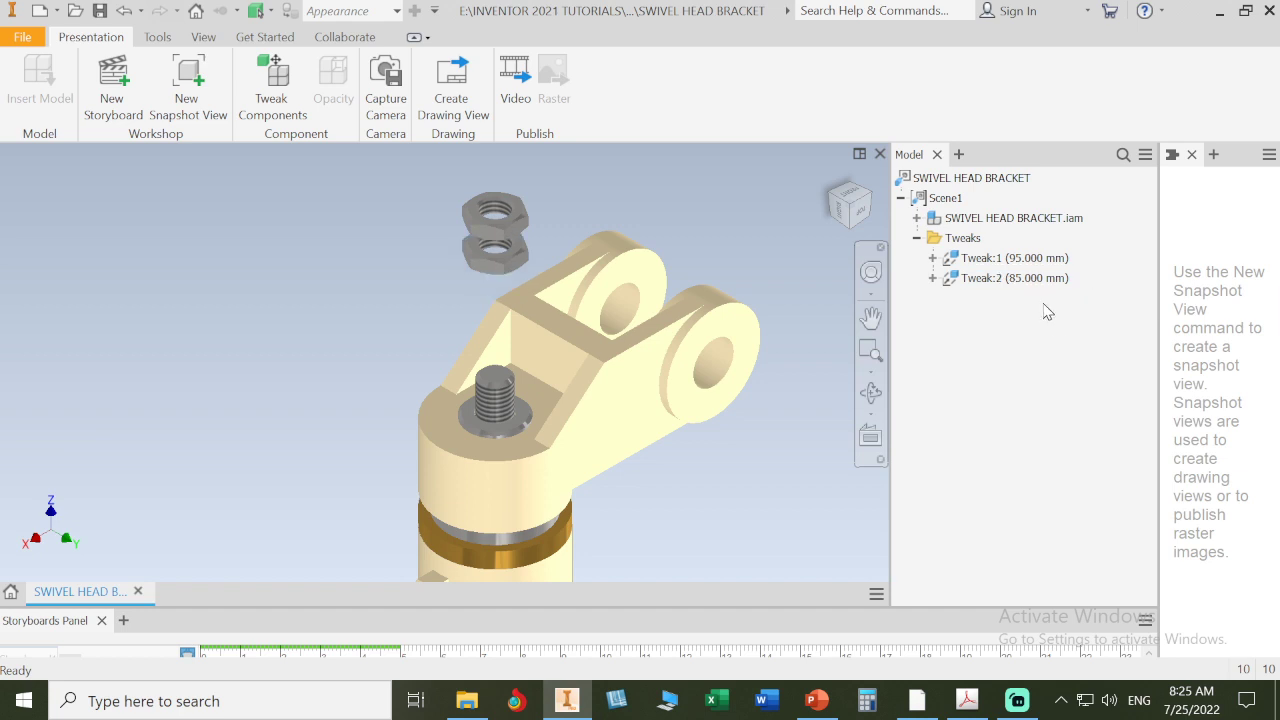
Set the top nut's tweak distance to 100 mm.
left_click(1033, 259)
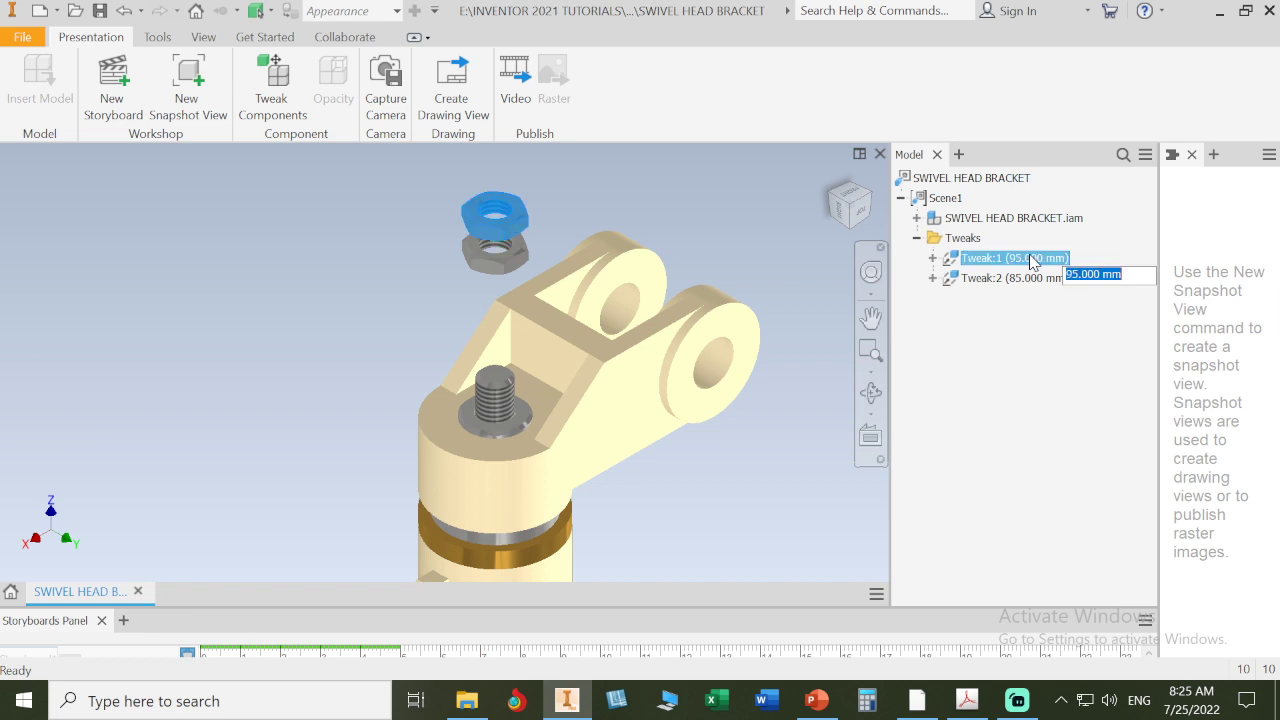
type("100")
key("Return")
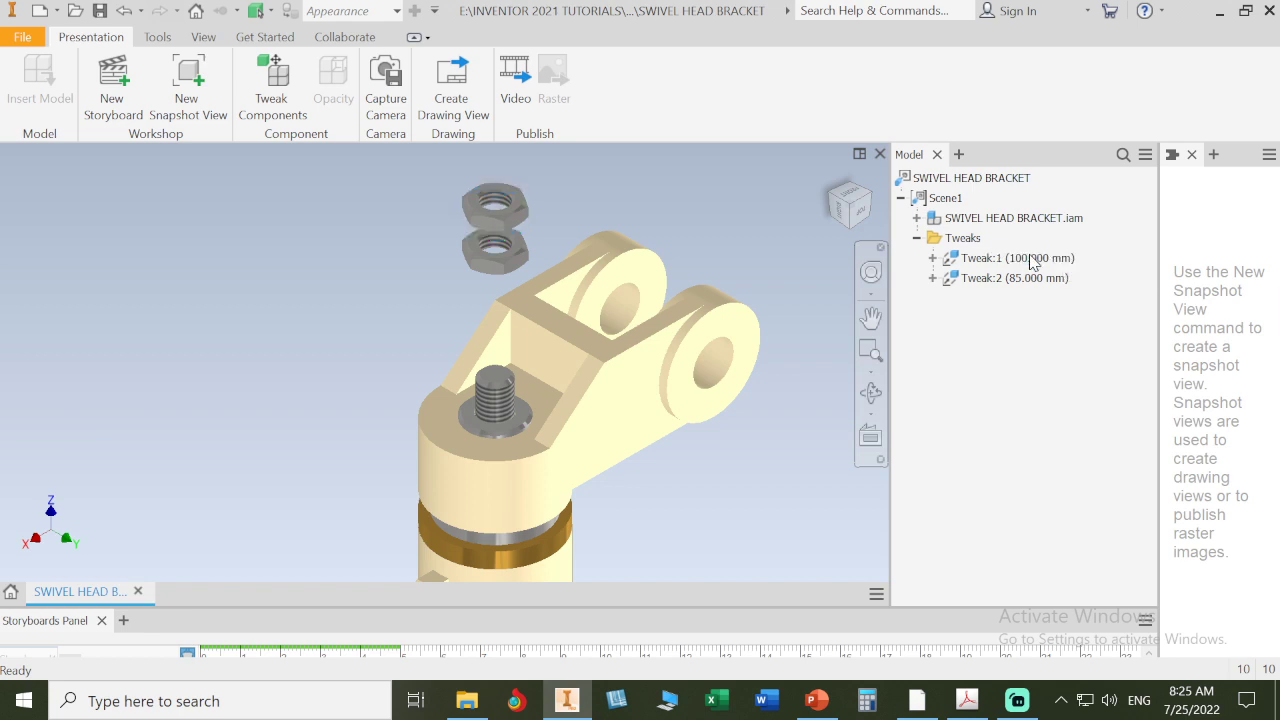
Set the top nut's tweak distance to 105 mm.
left_click(1033, 259)
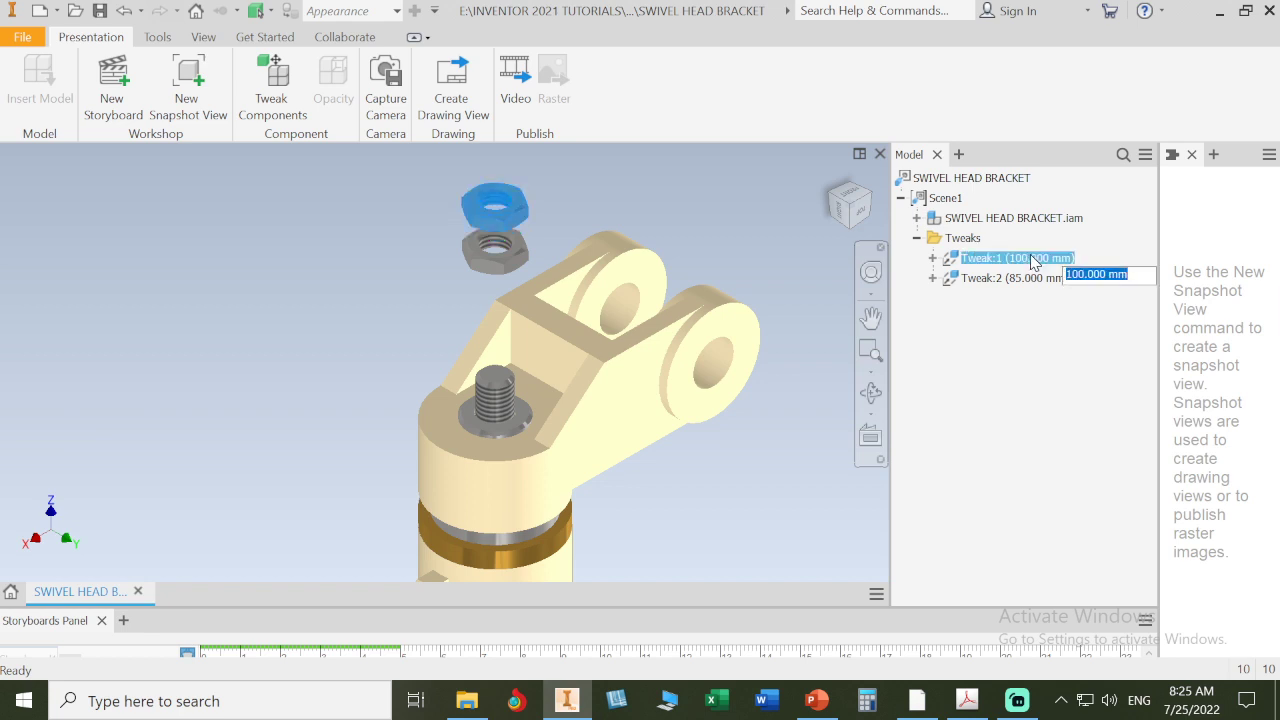
type("105")
key("Return")
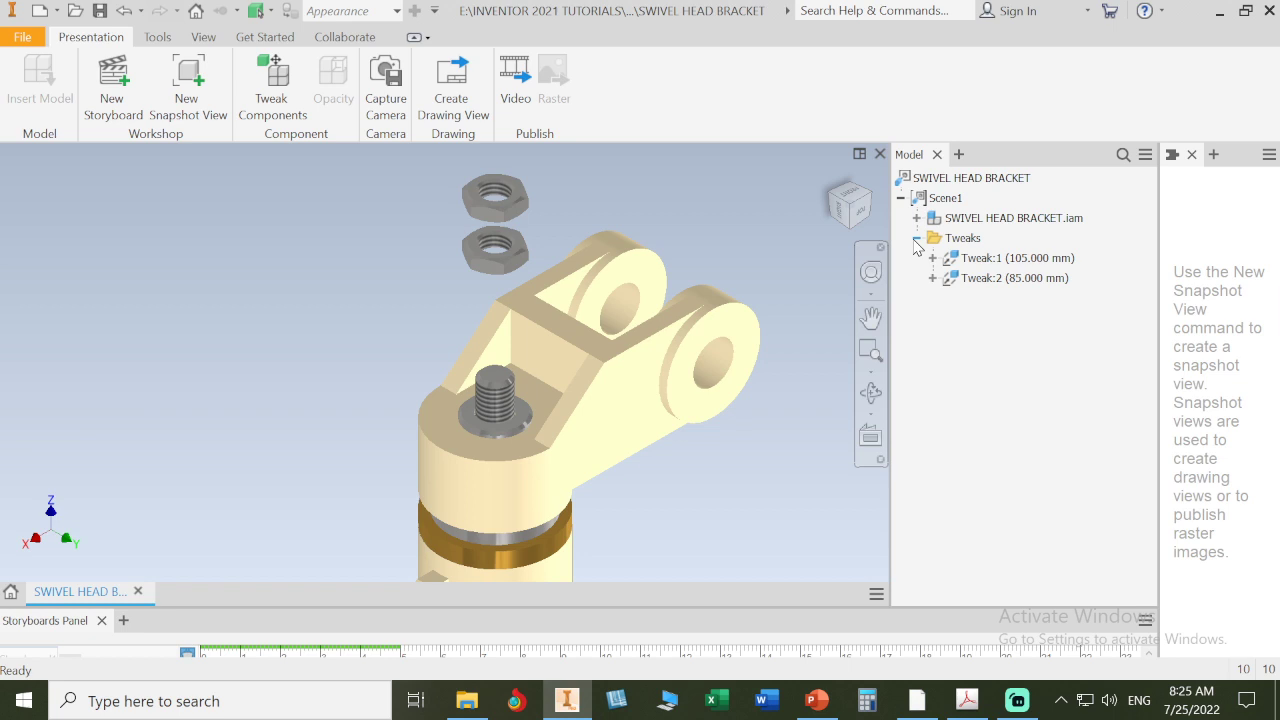
Save the presentation as SWIVEL HEAD BRACKET in the 02. SWIVEL HEAD BRACKET folder.
left_click(99, 11)
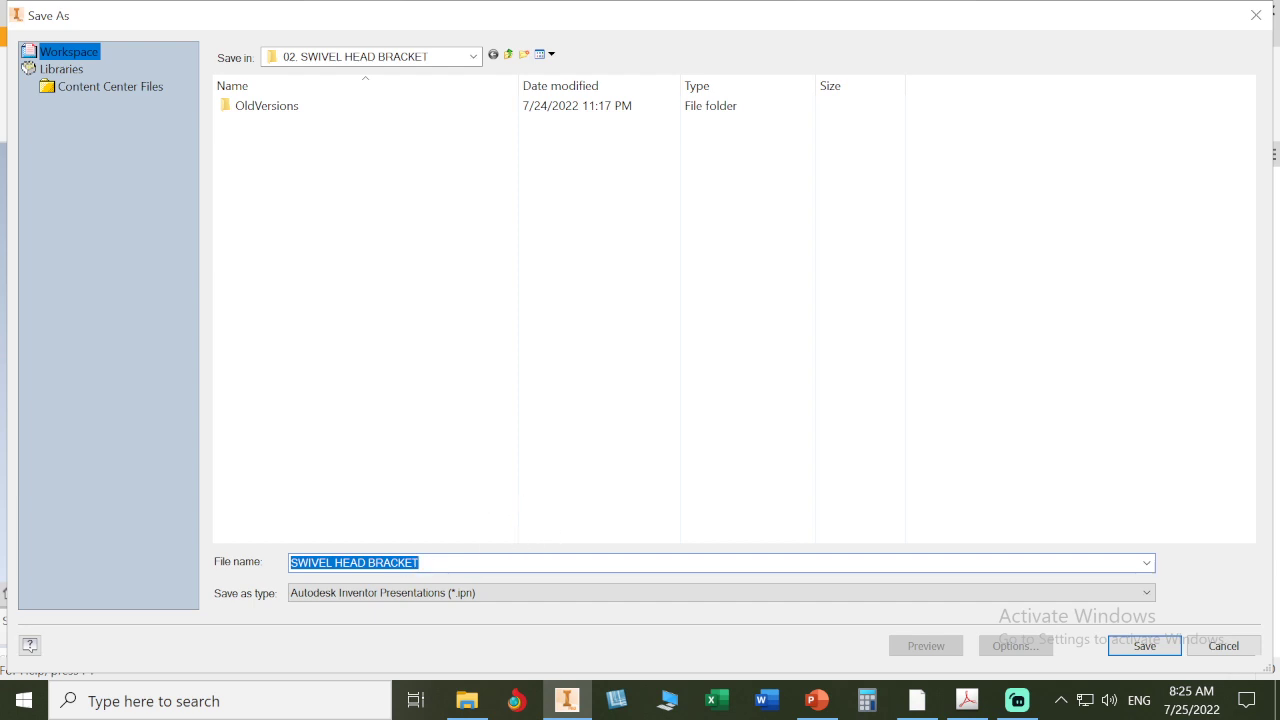
left_click(1143, 647)
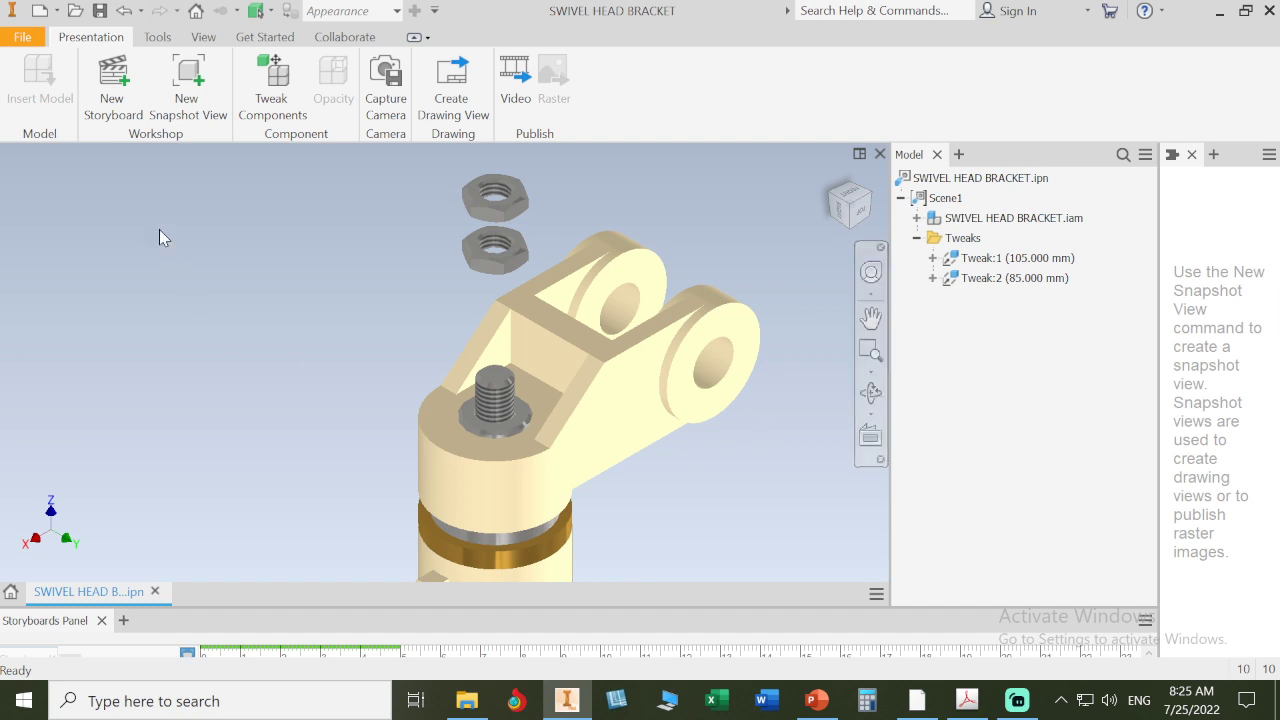
Tweak the washer around the bolt about 86 mm straight up, with no trail.
left_click(282, 97)
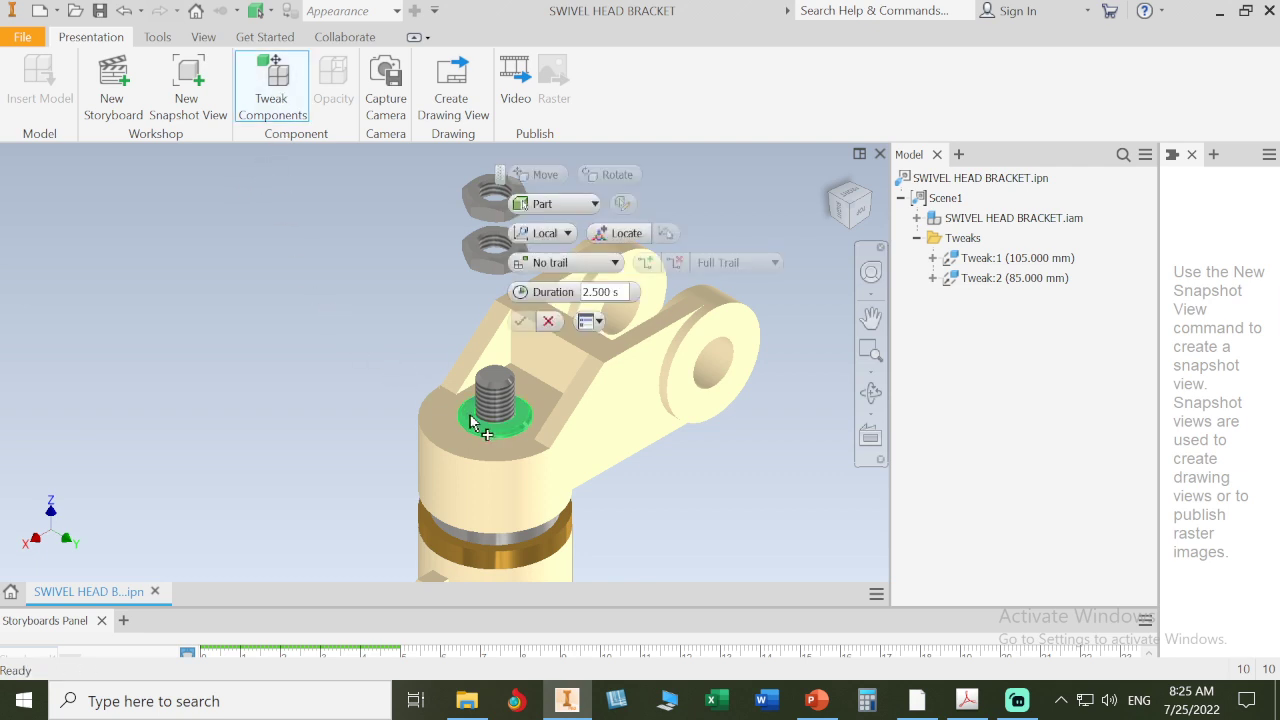
left_click(474, 421)
left_click(474, 421)
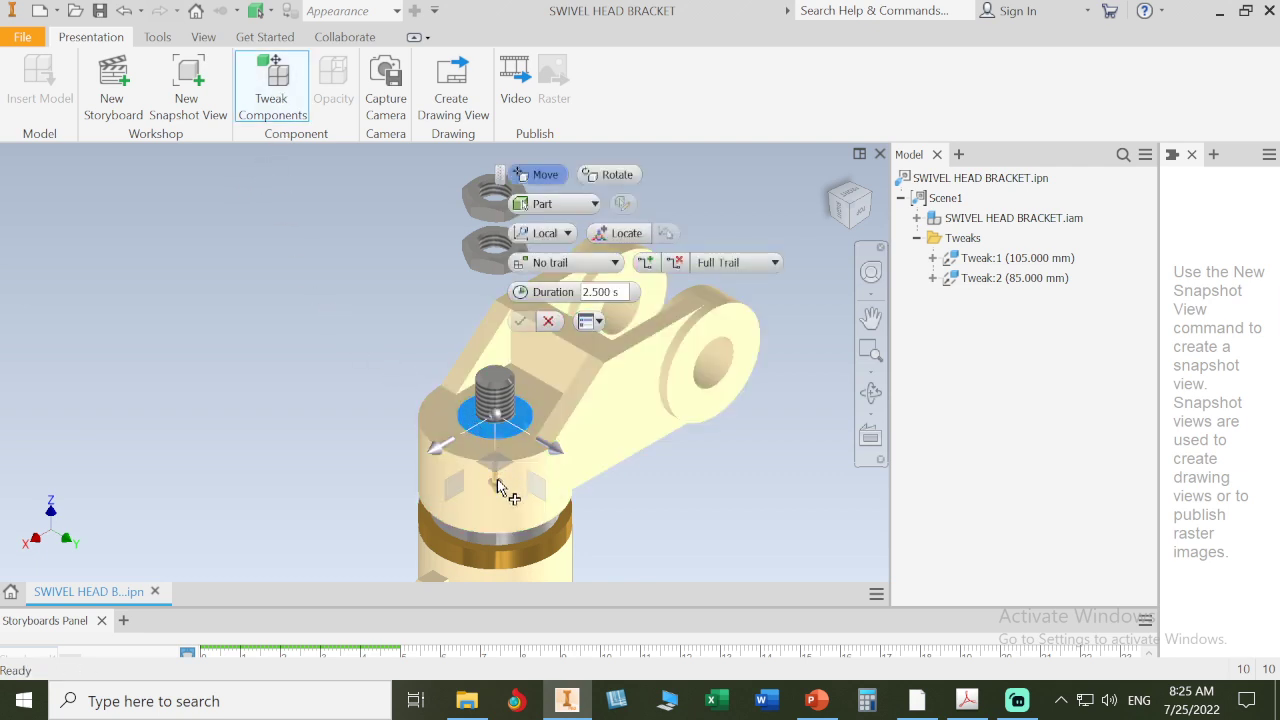
left_click_drag(500, 484, 500, 335)
left_click_drag(499, 331, 500, 331)
left_click(520, 321)
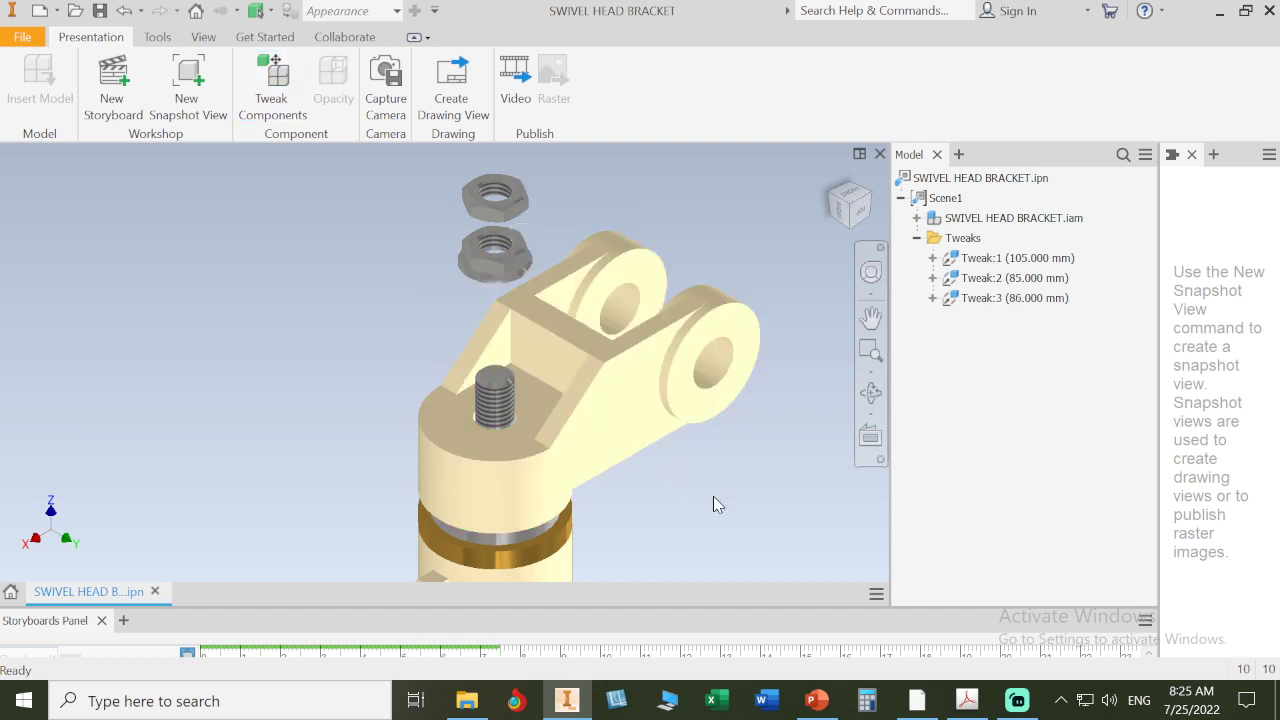
Set the top nut's tweak distance to 120 mm.
left_click(1045, 281)
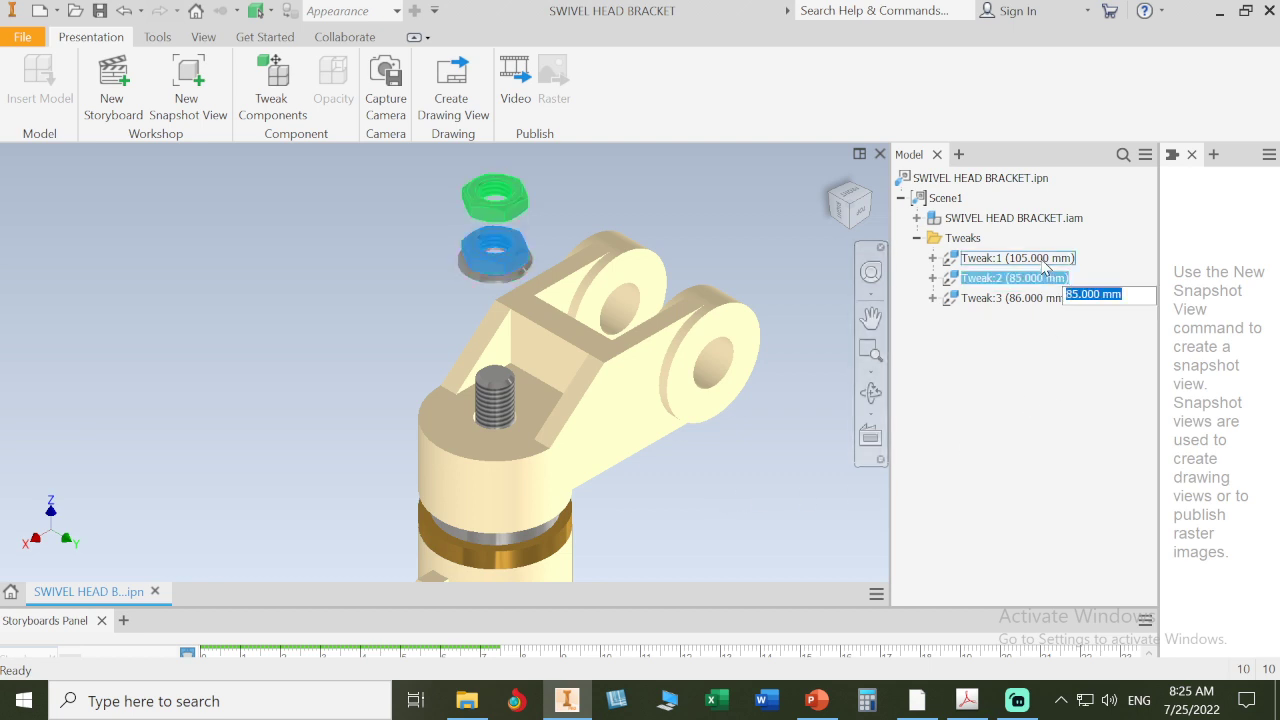
left_click(1045, 261)
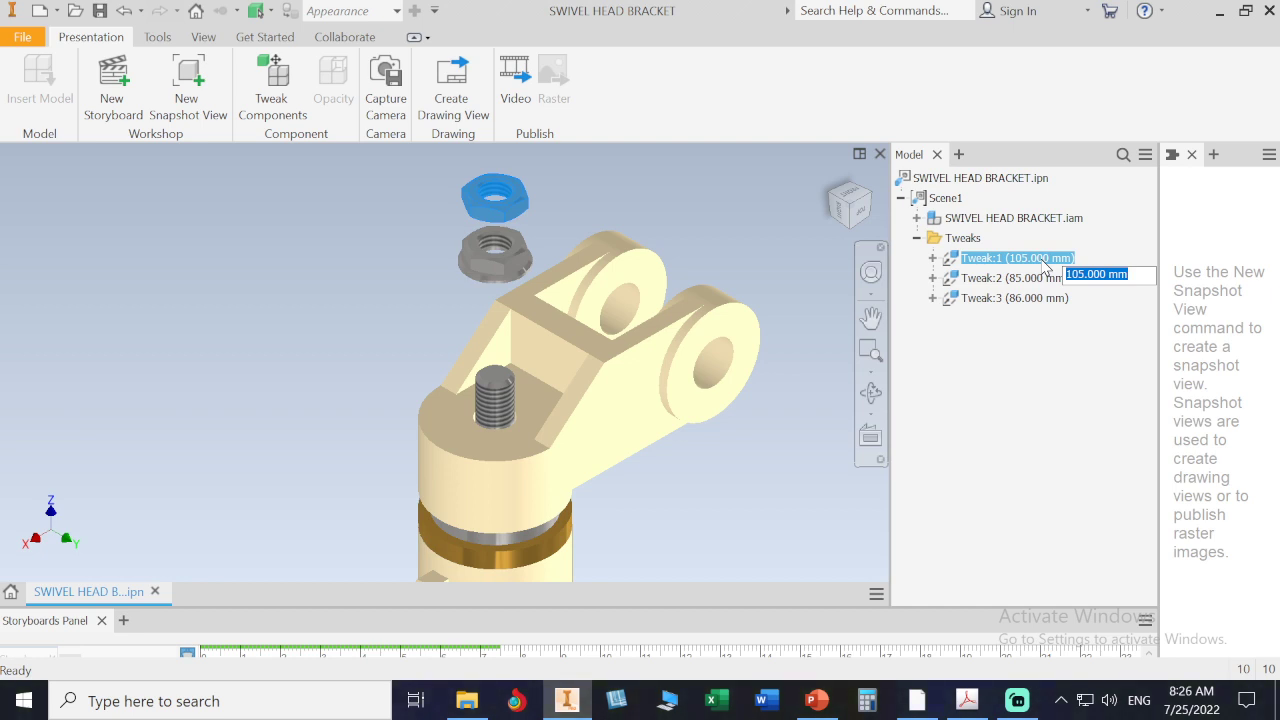
type("120")
key("Return")
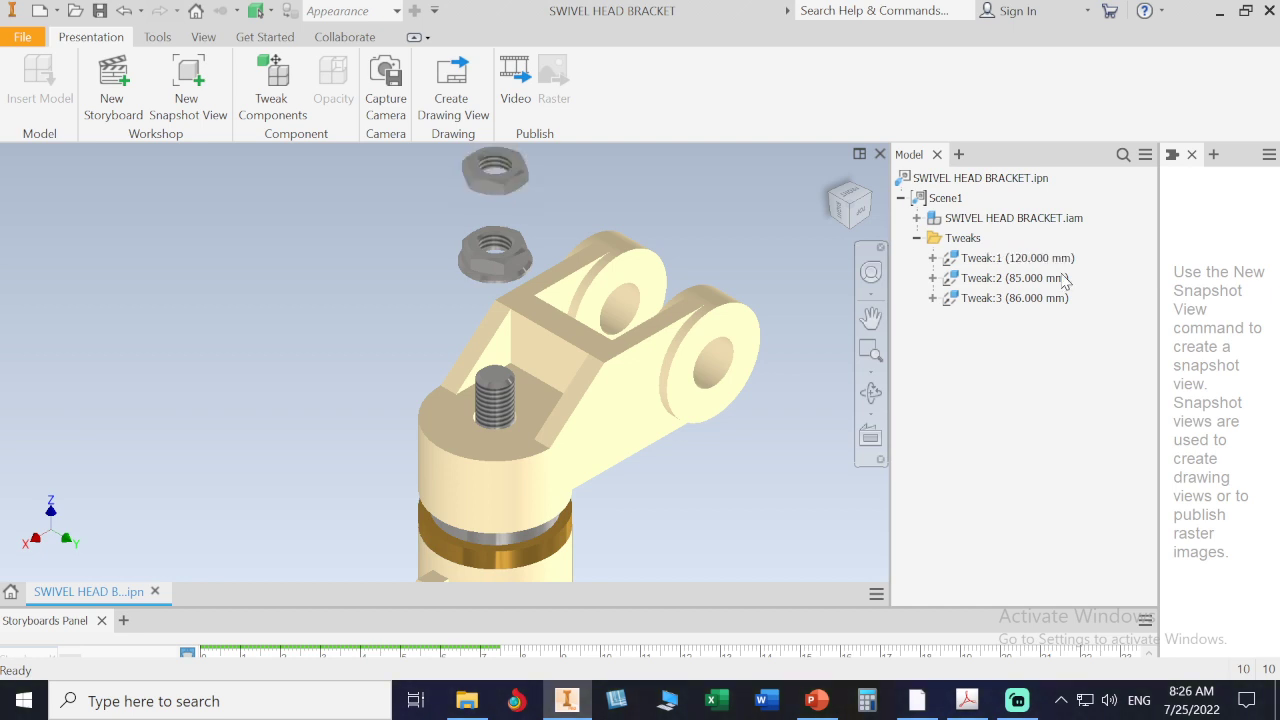
Set the lower nut's tweak distance to 100 mm and readjust it to 105 mm.
left_click(1052, 280)
type("100")
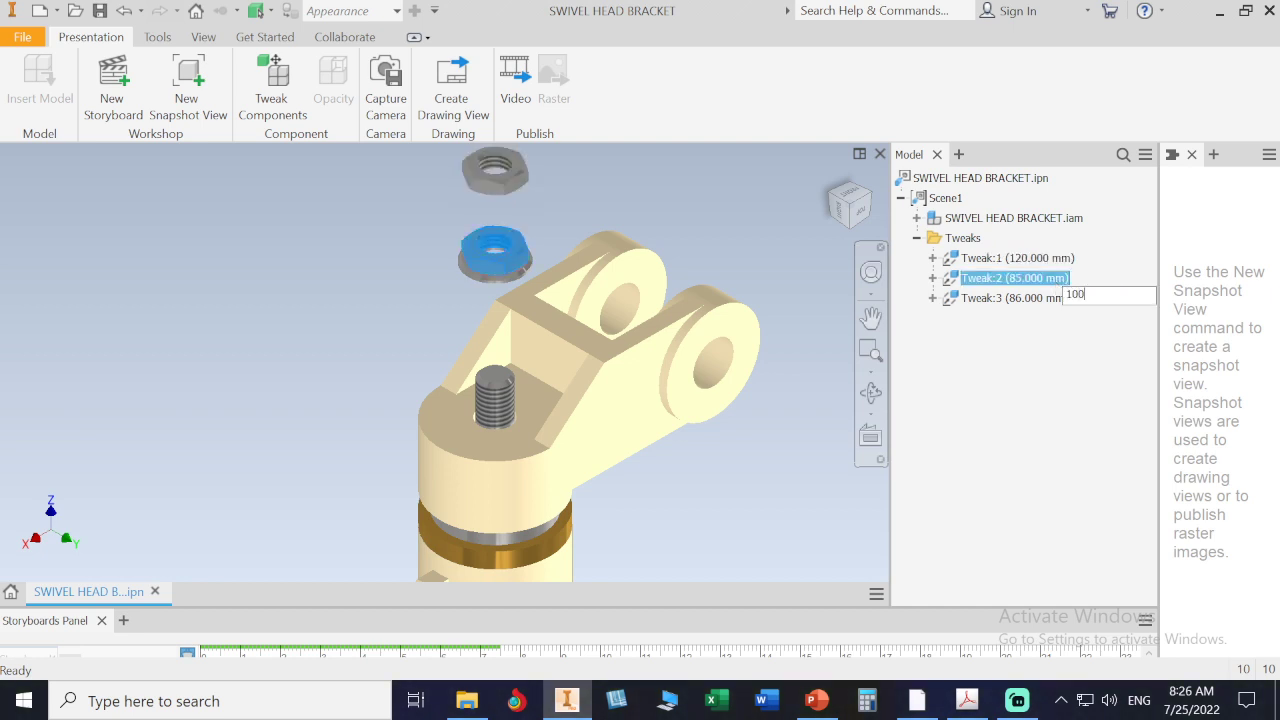
key("Return")
left_click(1055, 281)
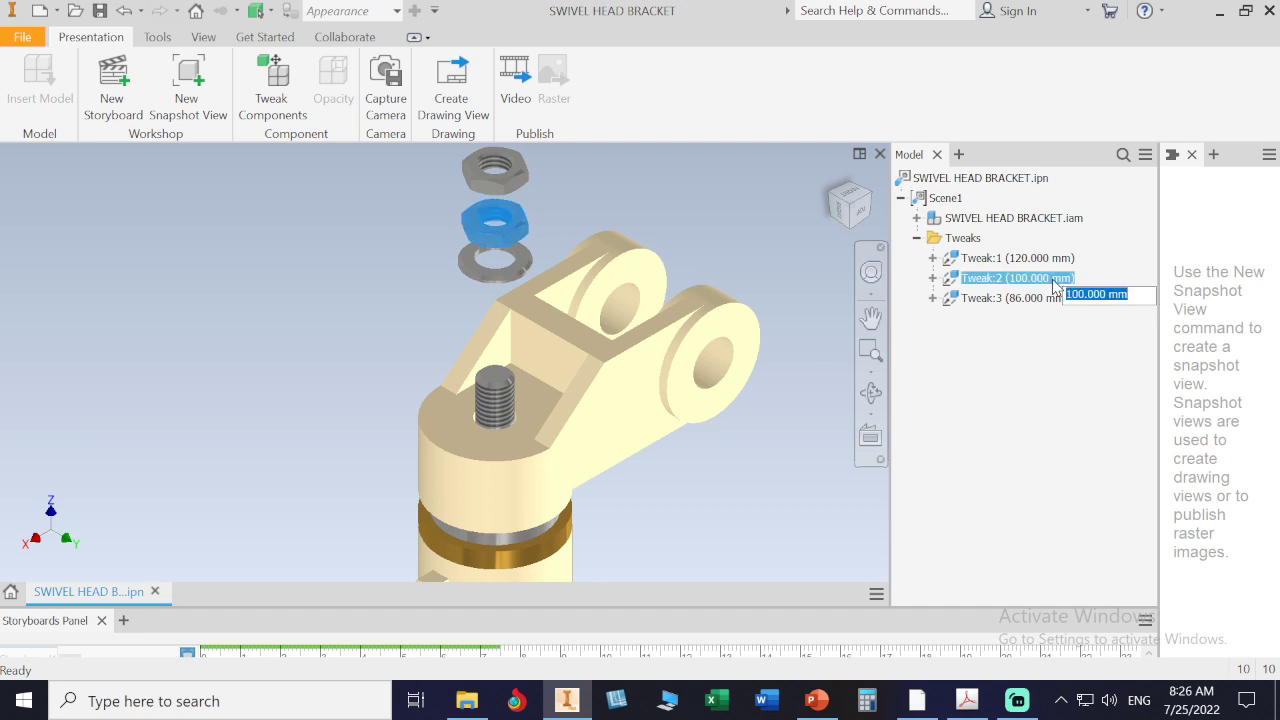
type("105")
key("Return")
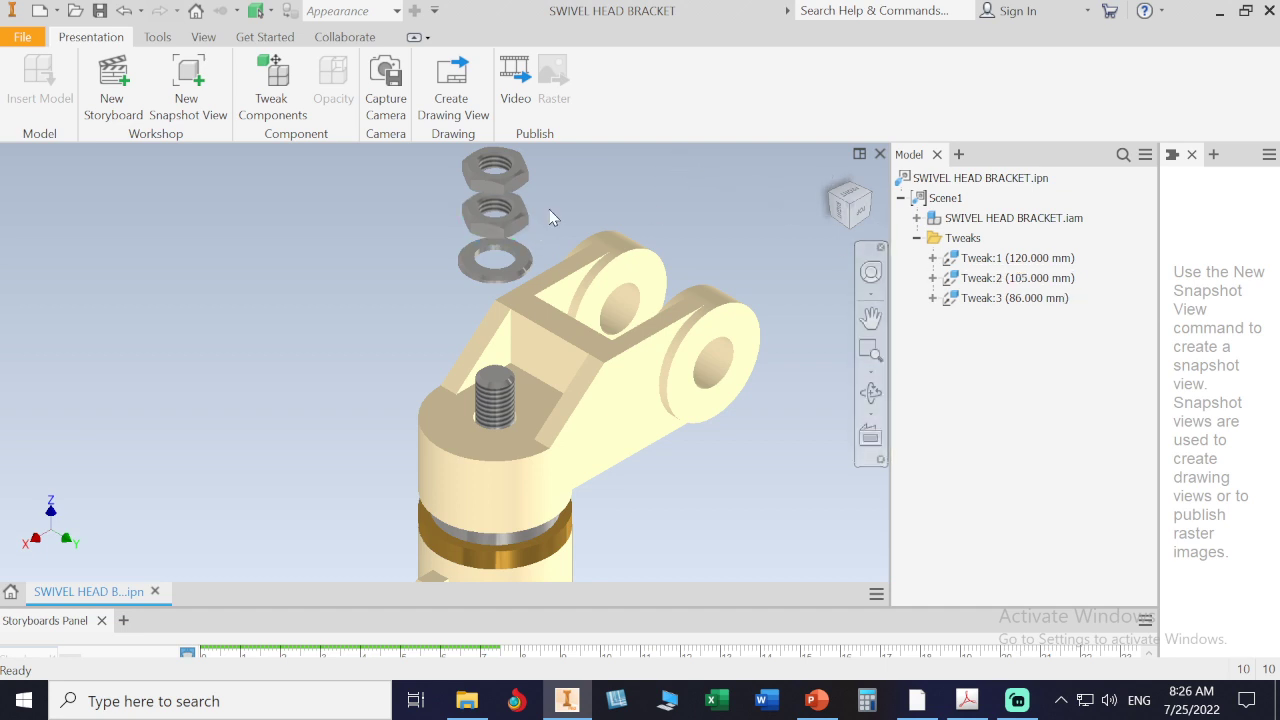
Tweak the swivel head together with the washer and both nuts about 94.5 mm straight up, with no trail.
scroll(551, 212, "down", 5)
scroll(553, 250, "up", 5)
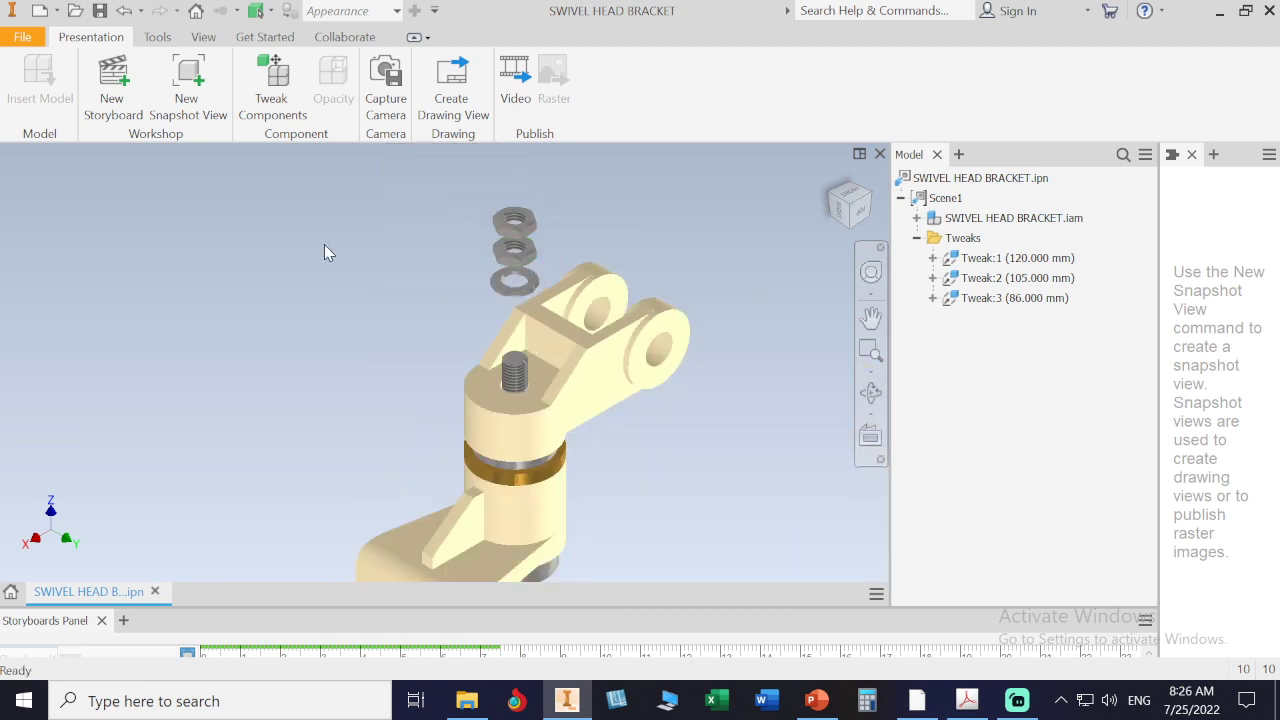
left_click(284, 112)
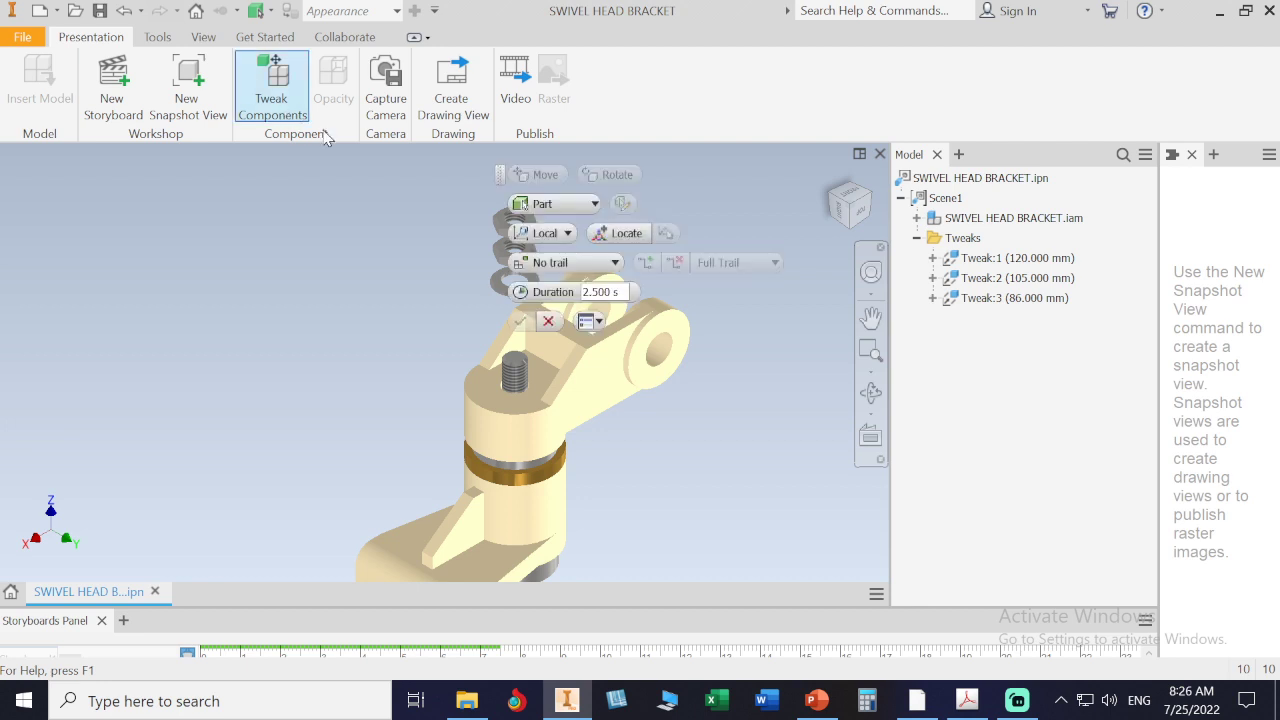
middle_click_drag(374, 291, 174, 297)
left_click(392, 300)
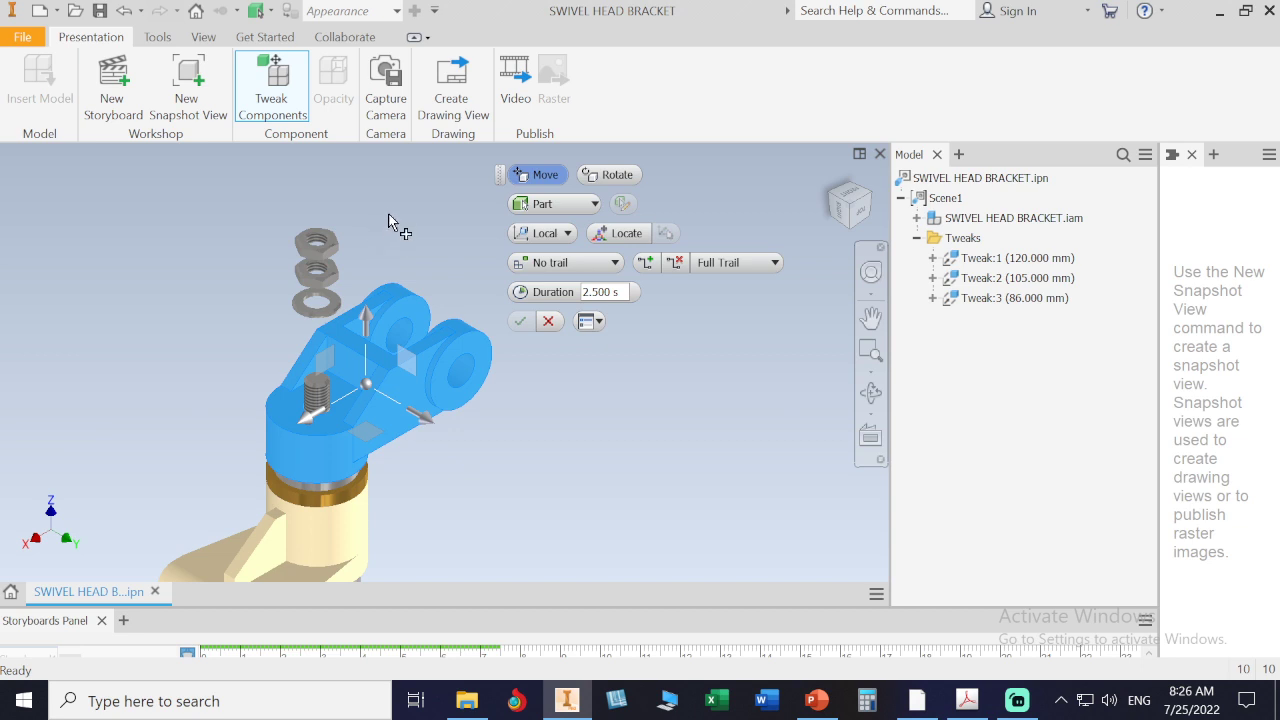
left_click_drag(392, 209, 251, 320)
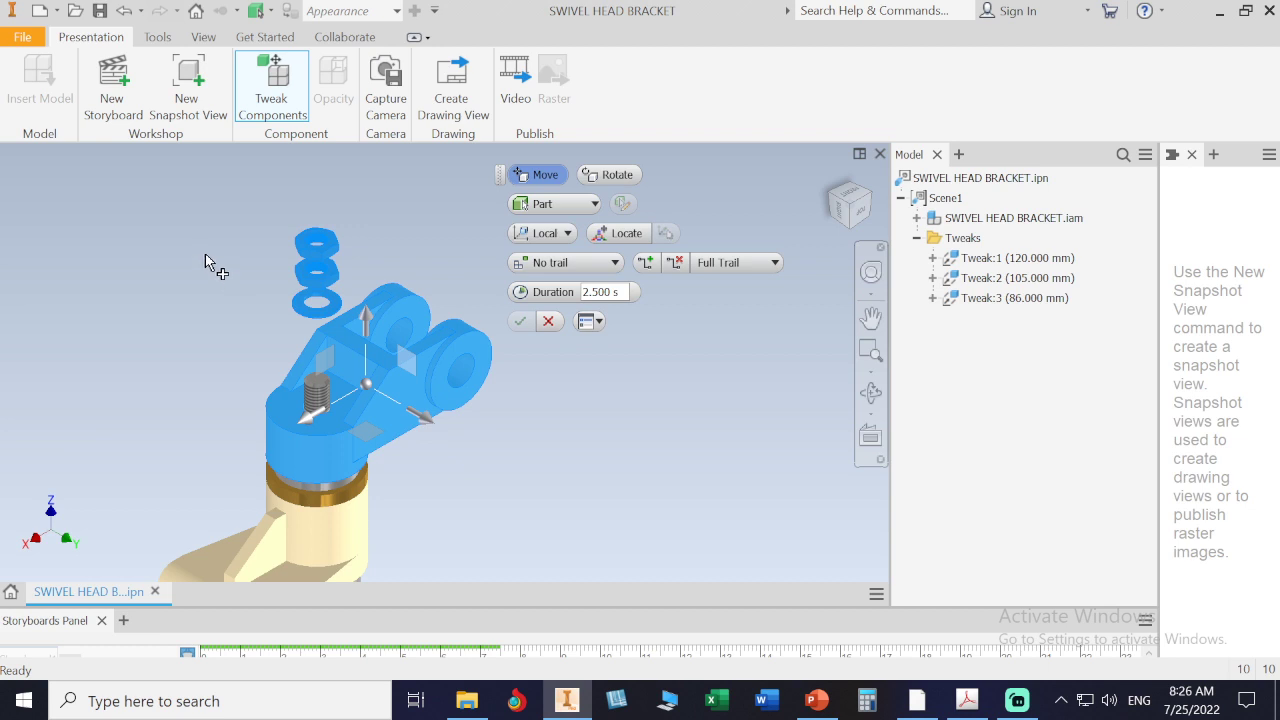
left_click(916, 218)
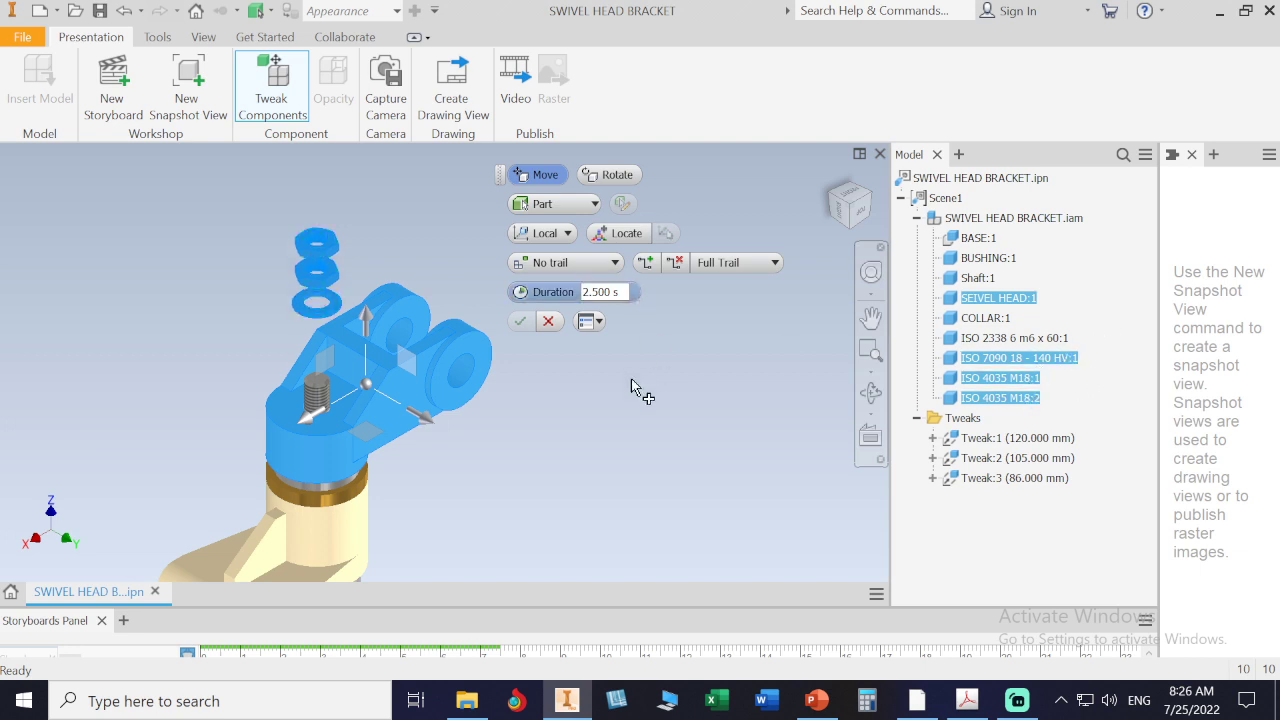
left_click_drag(364, 320, 363, 210)
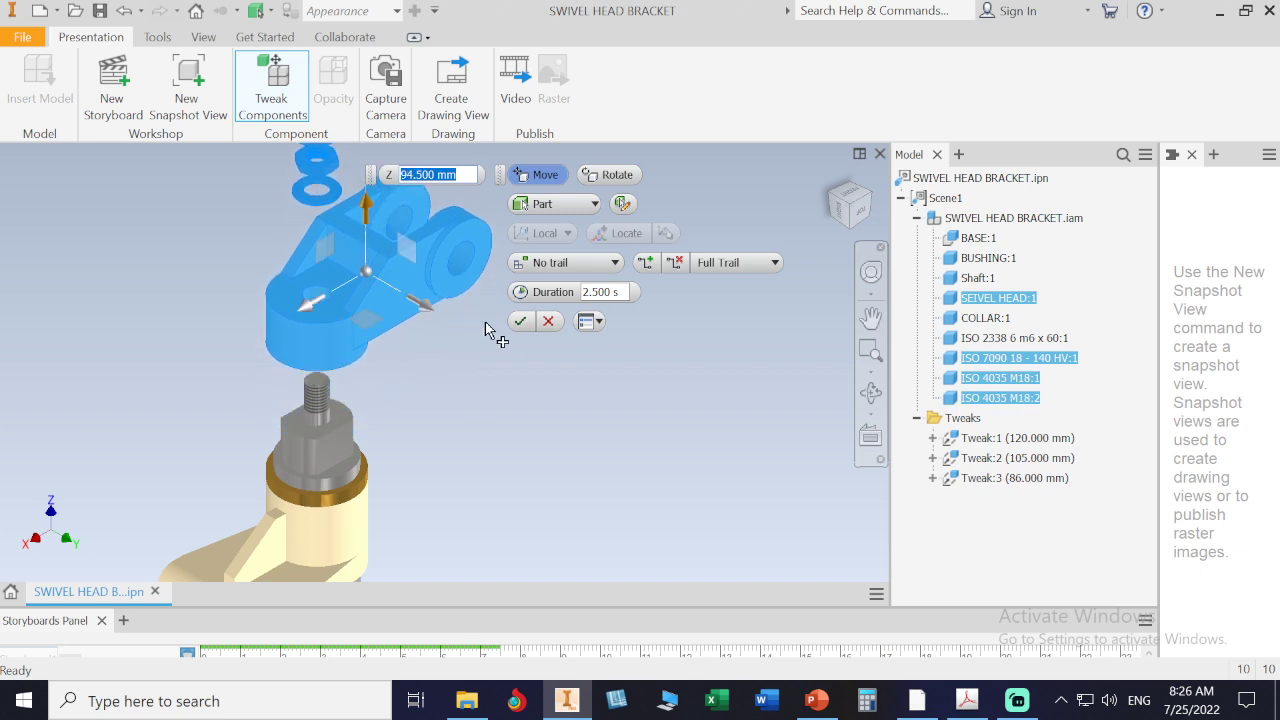
left_click(520, 321)
Tweak the shaft, swivel head, washer and both nuts together about 142 mm straight up, with no trail.
scroll(529, 373, "down", 2)
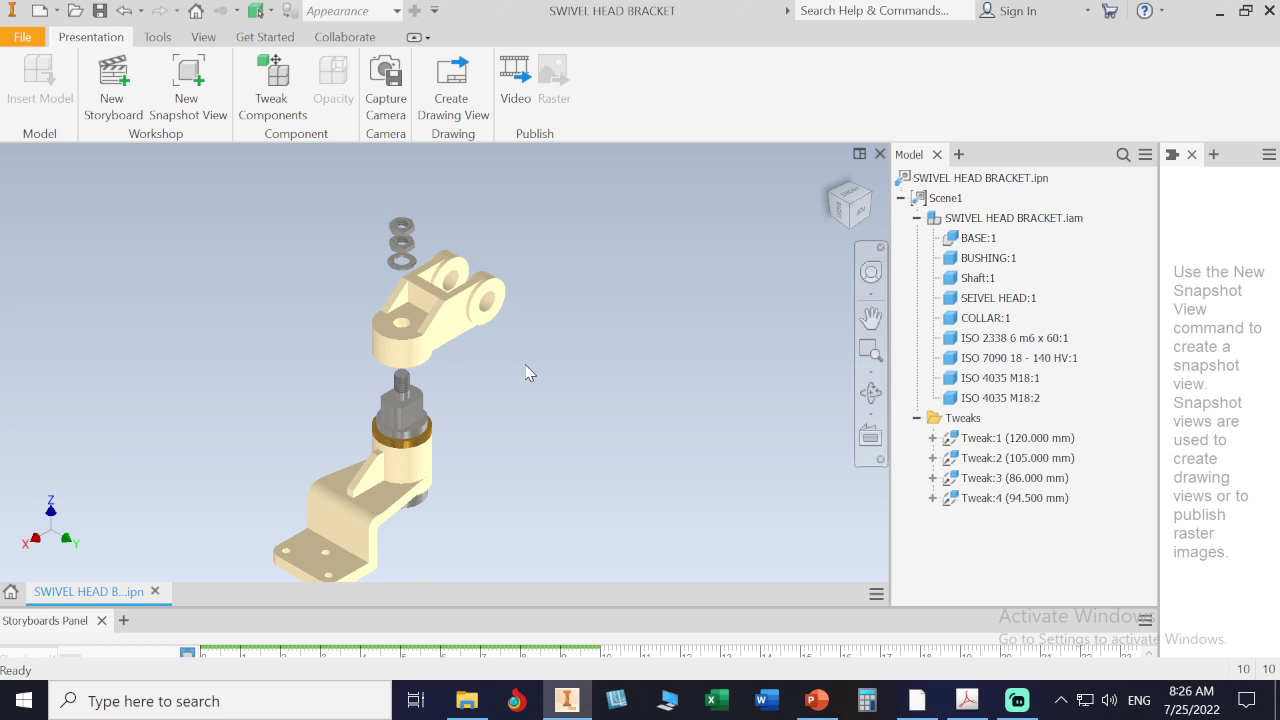
left_click(272, 82)
middle_click_drag(549, 401, 781, 475)
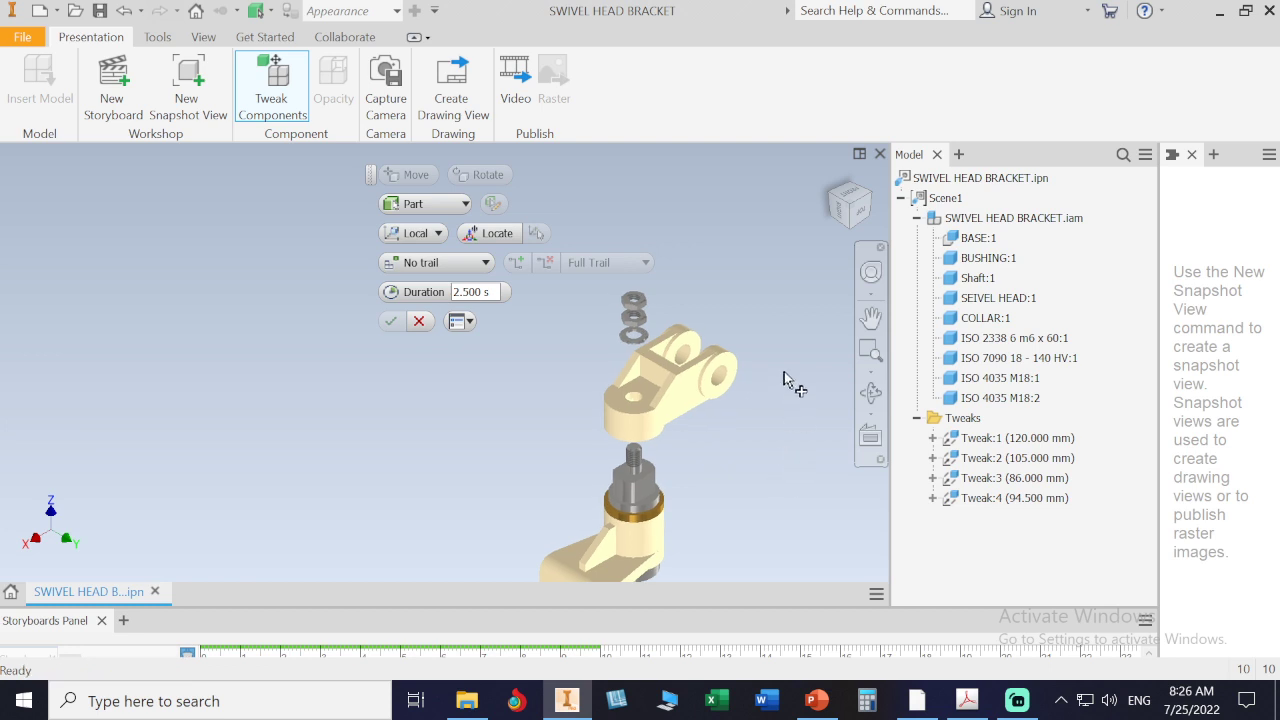
left_click_drag(779, 319, 524, 463)
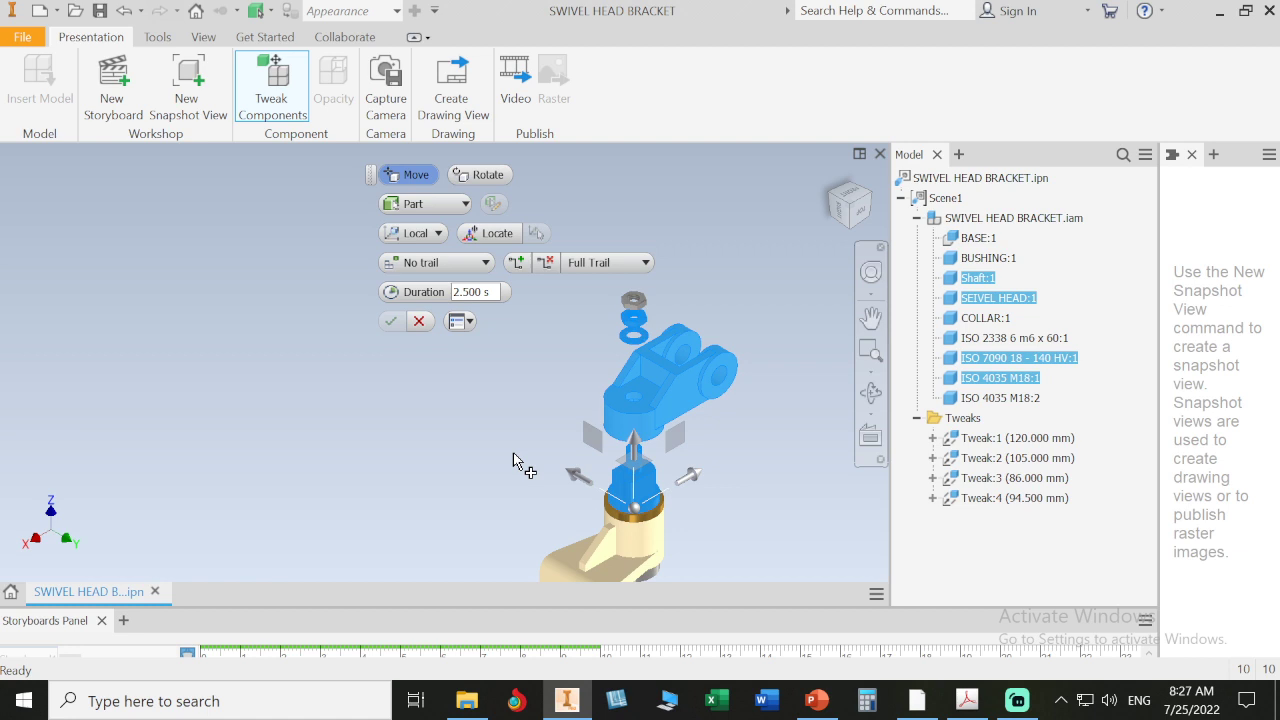
left_click(633, 301, "ctrl")
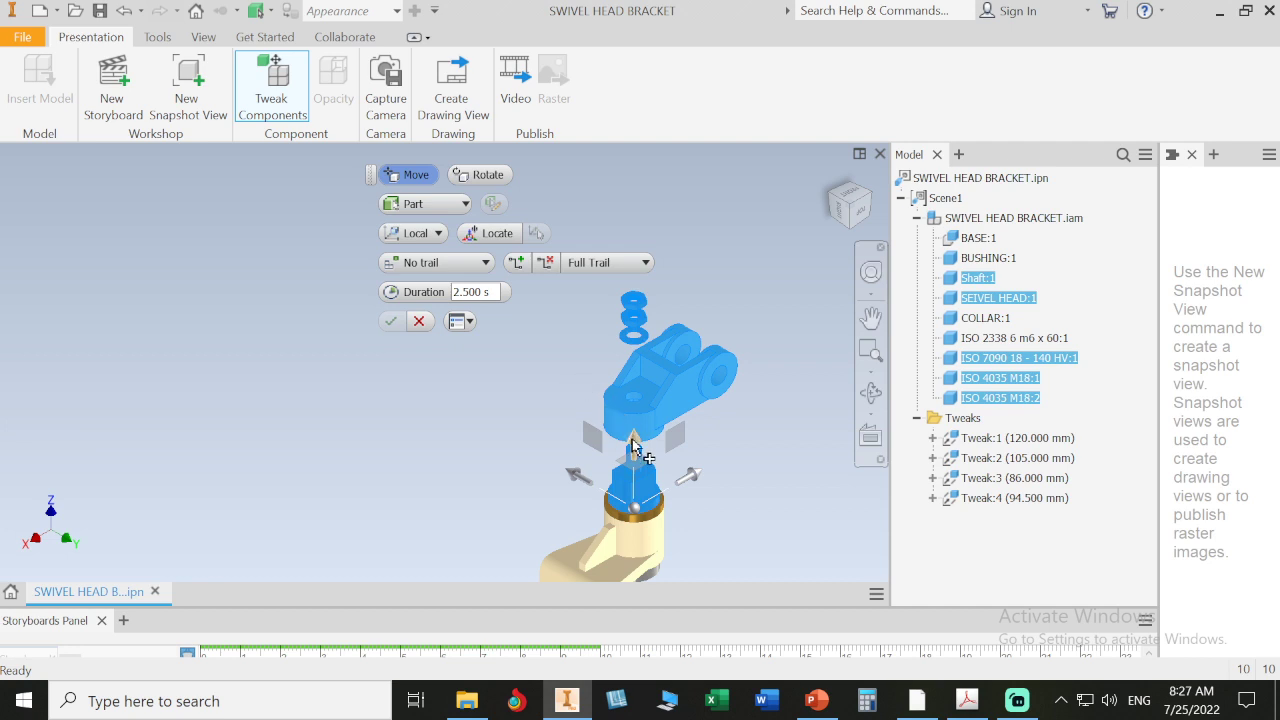
left_click_drag(634, 442, 631, 338)
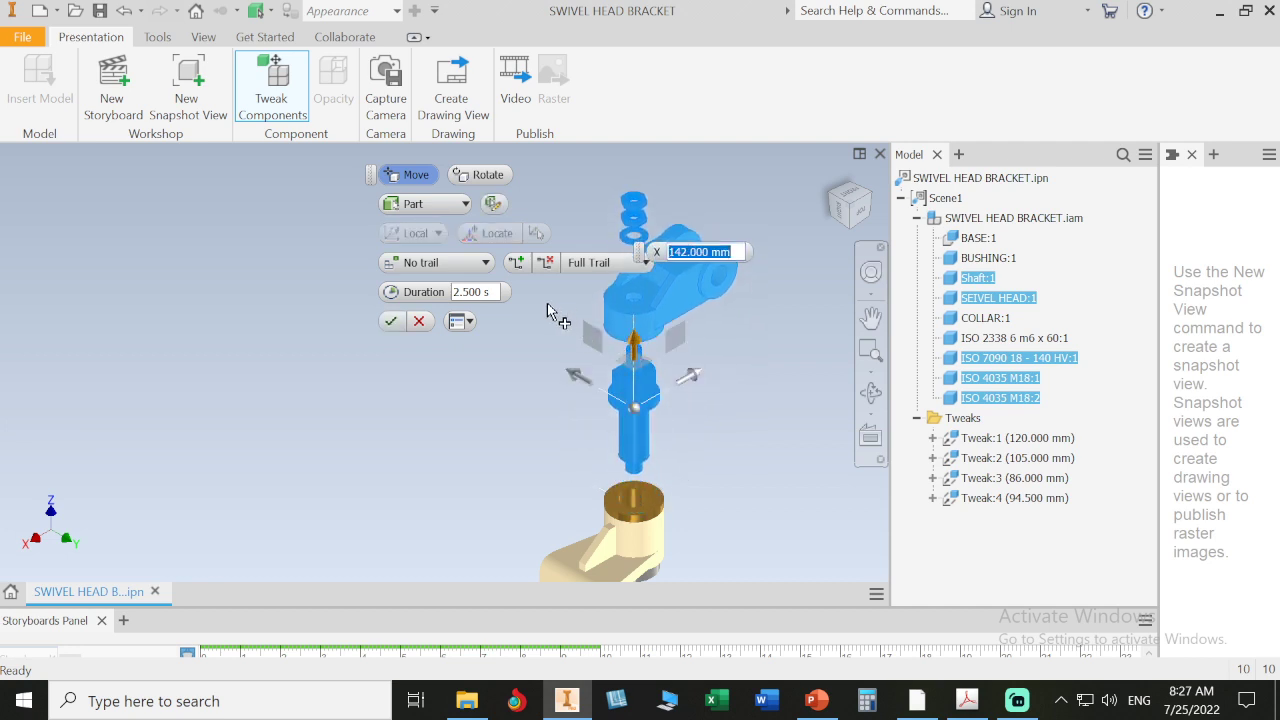
left_click(393, 326)
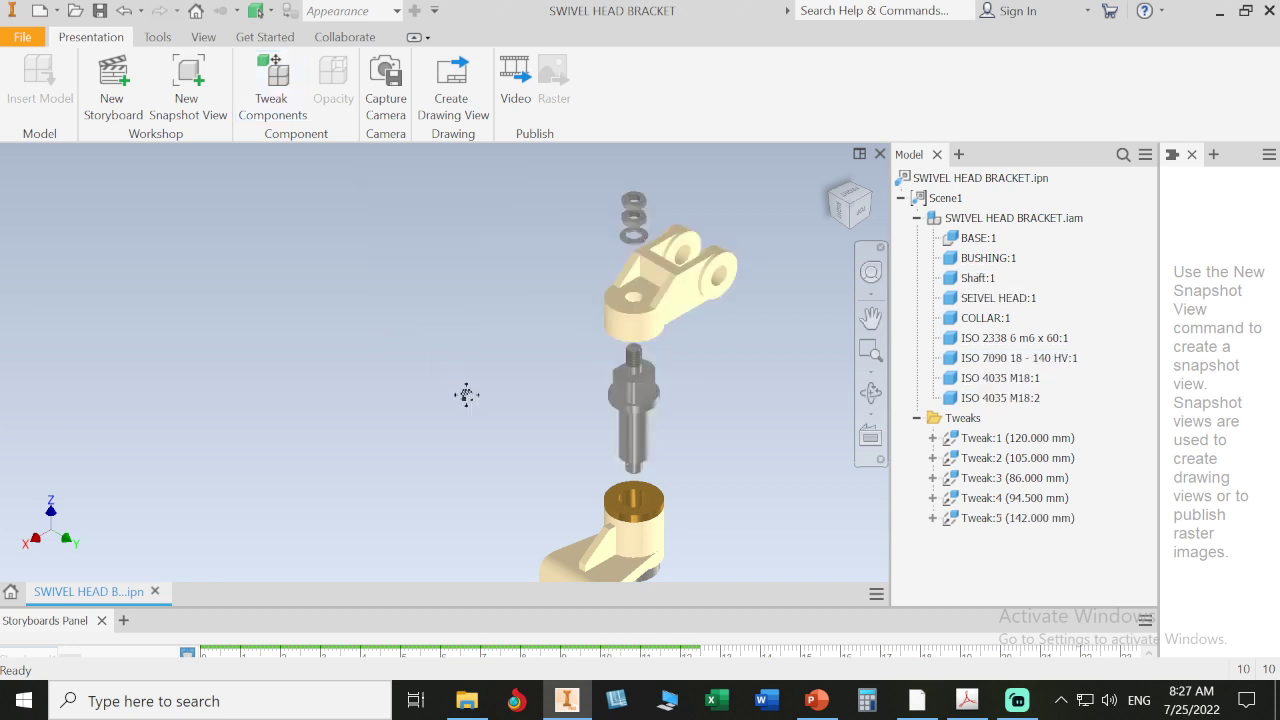
Tweak the bushing, shaft, swivel head, washer and both nuts together about 123.5 mm straight up, with no trail.
middle_click_drag(466, 391, 406, 311)
scroll(433, 357, "down", 3)
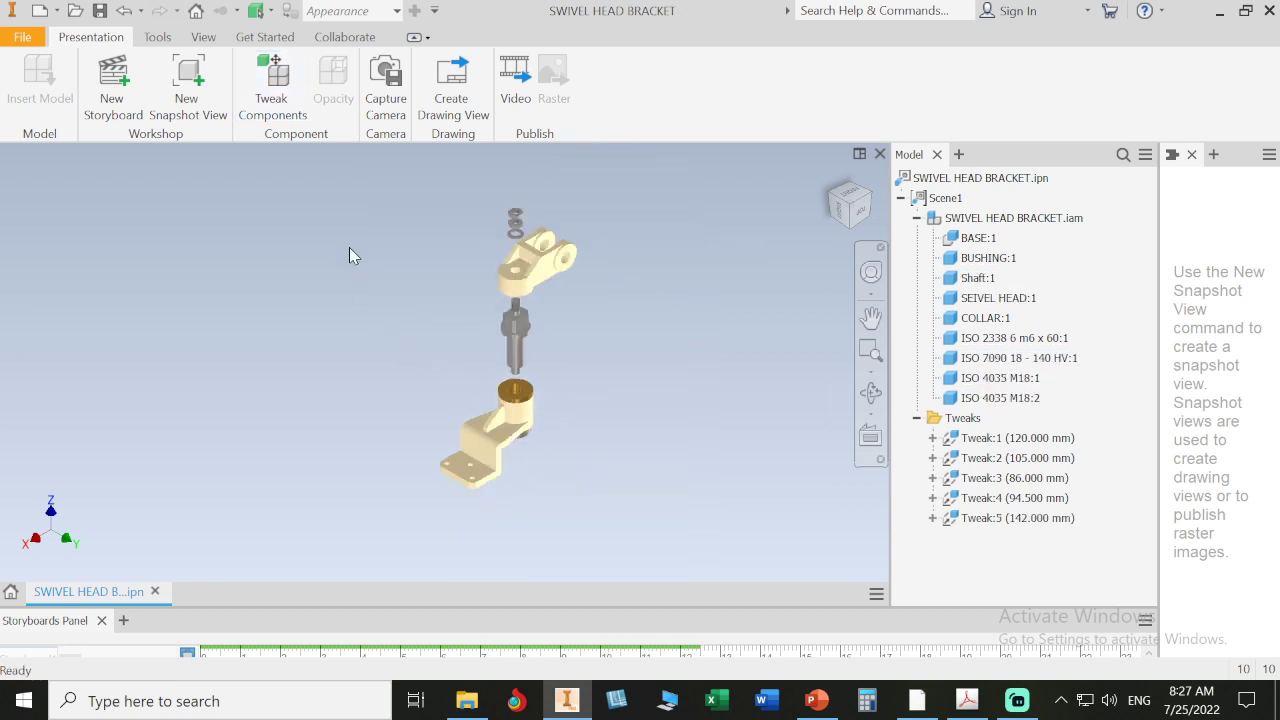
left_click(285, 105)
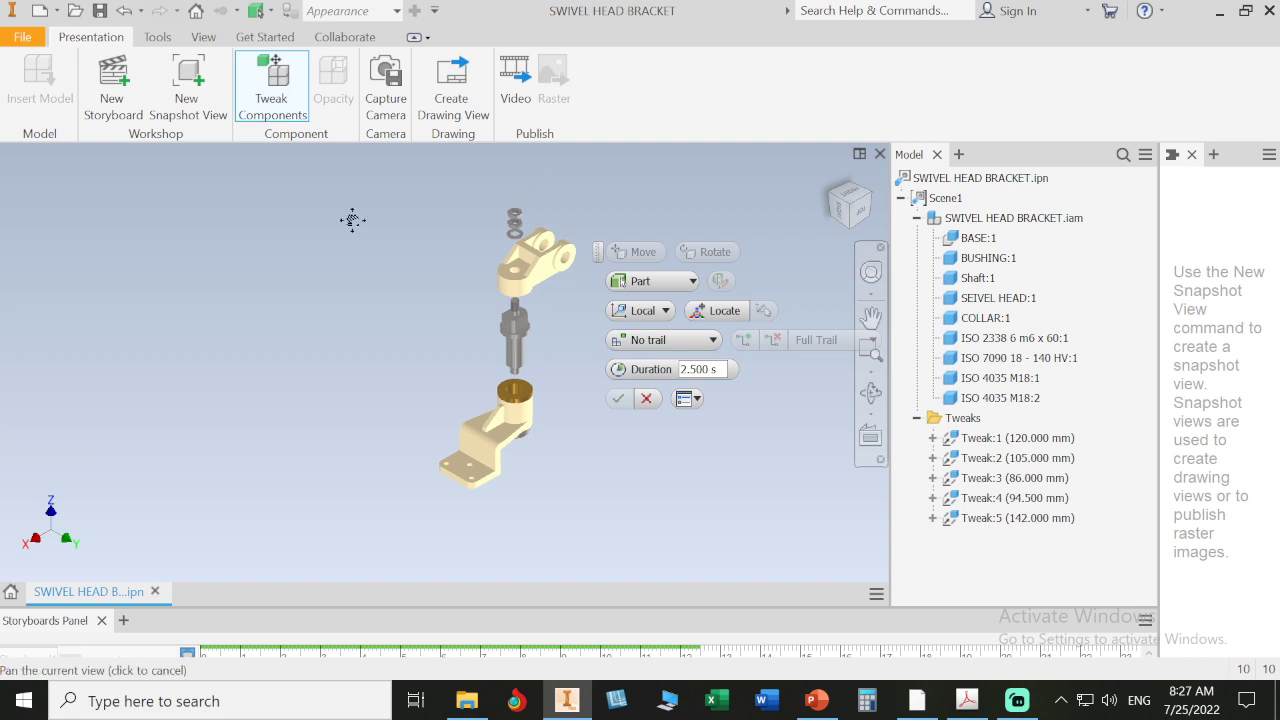
middle_click_drag(352, 220, 246, 241)
left_click_drag(497, 205, 316, 371)
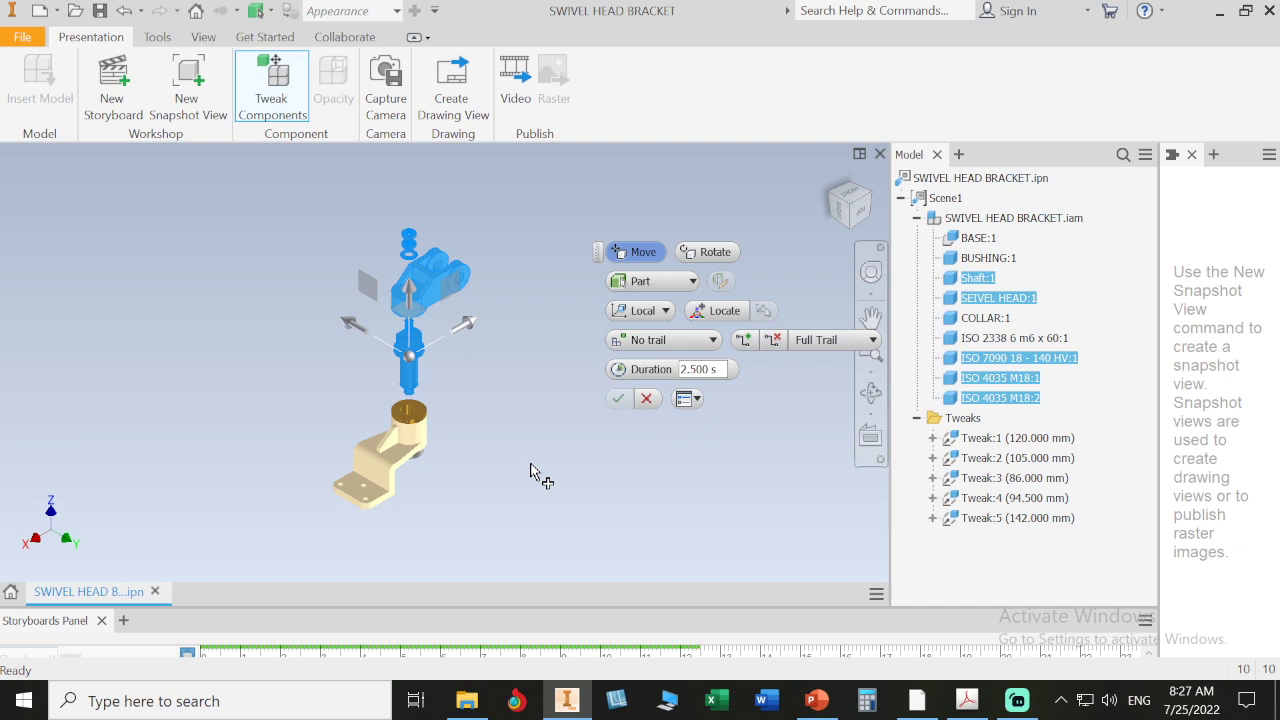
left_click(432, 416, "ctrl")
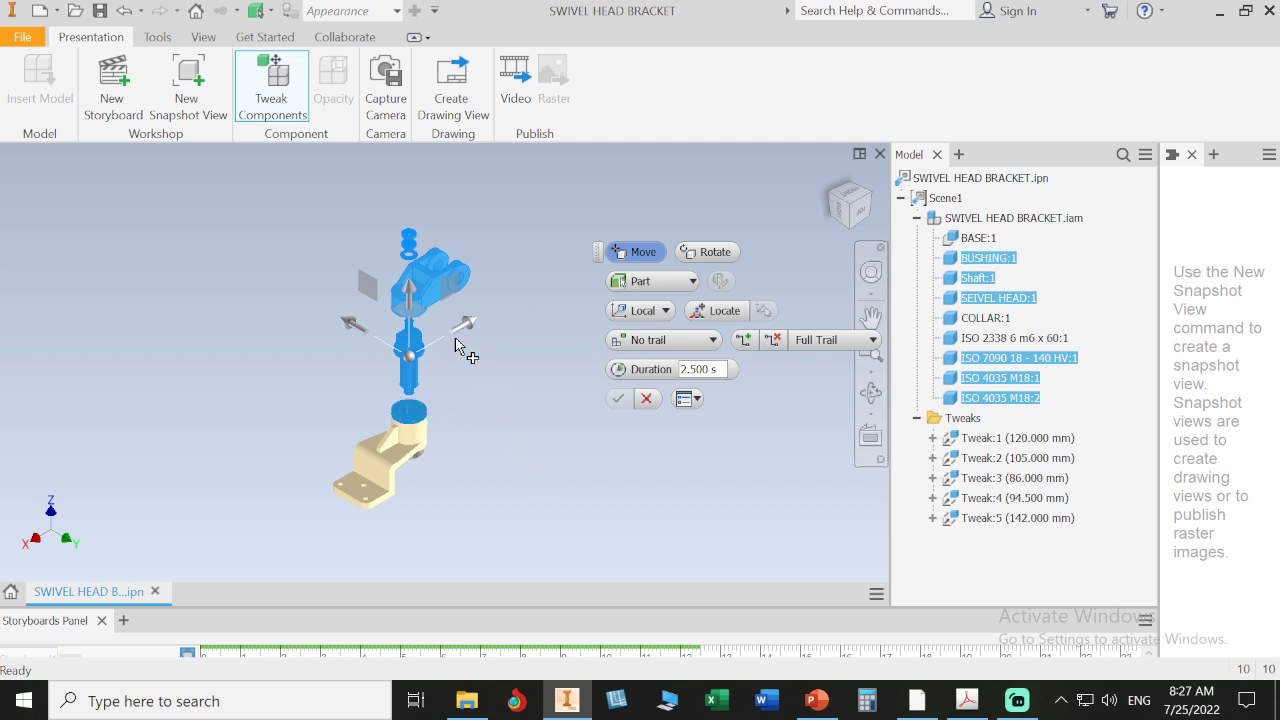
left_click_drag(410, 292, 425, 240)
left_click(618, 400)
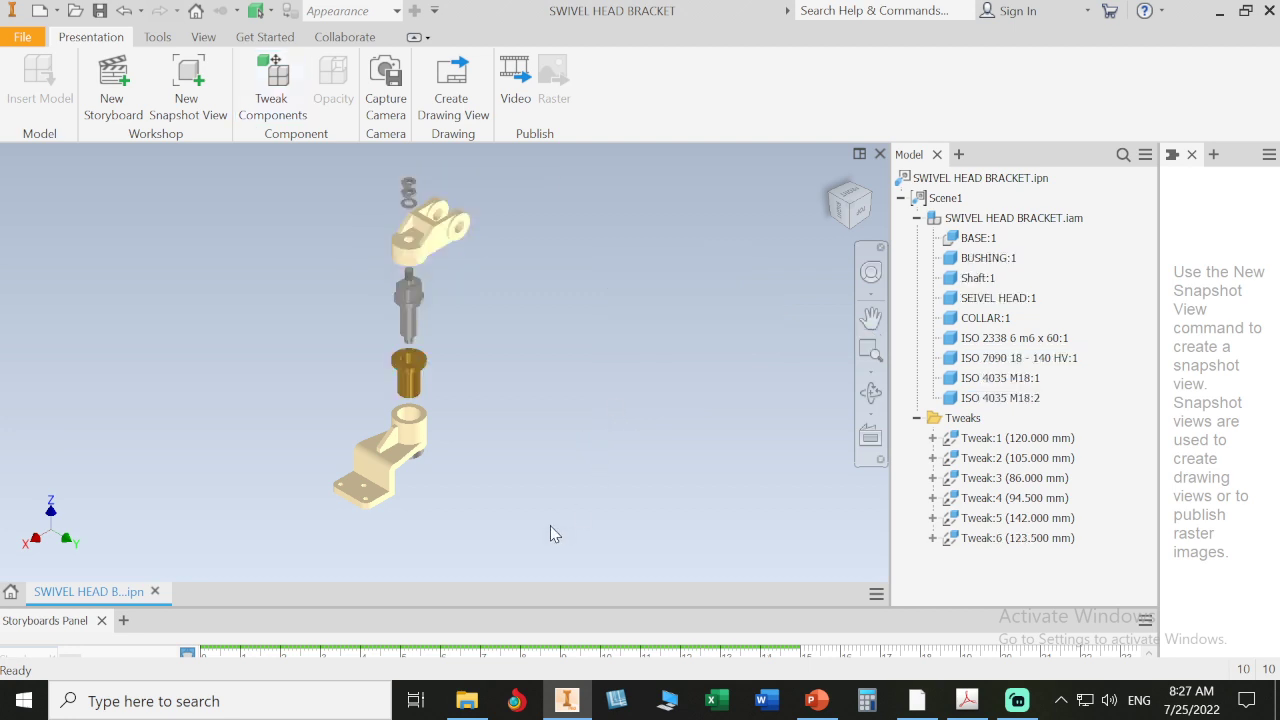
Tweak the collar and its ISO 2338 pin about 75.5 mm straight down below the base, with no trail.
middle_click_drag(550, 527, 460, 500, "shift")
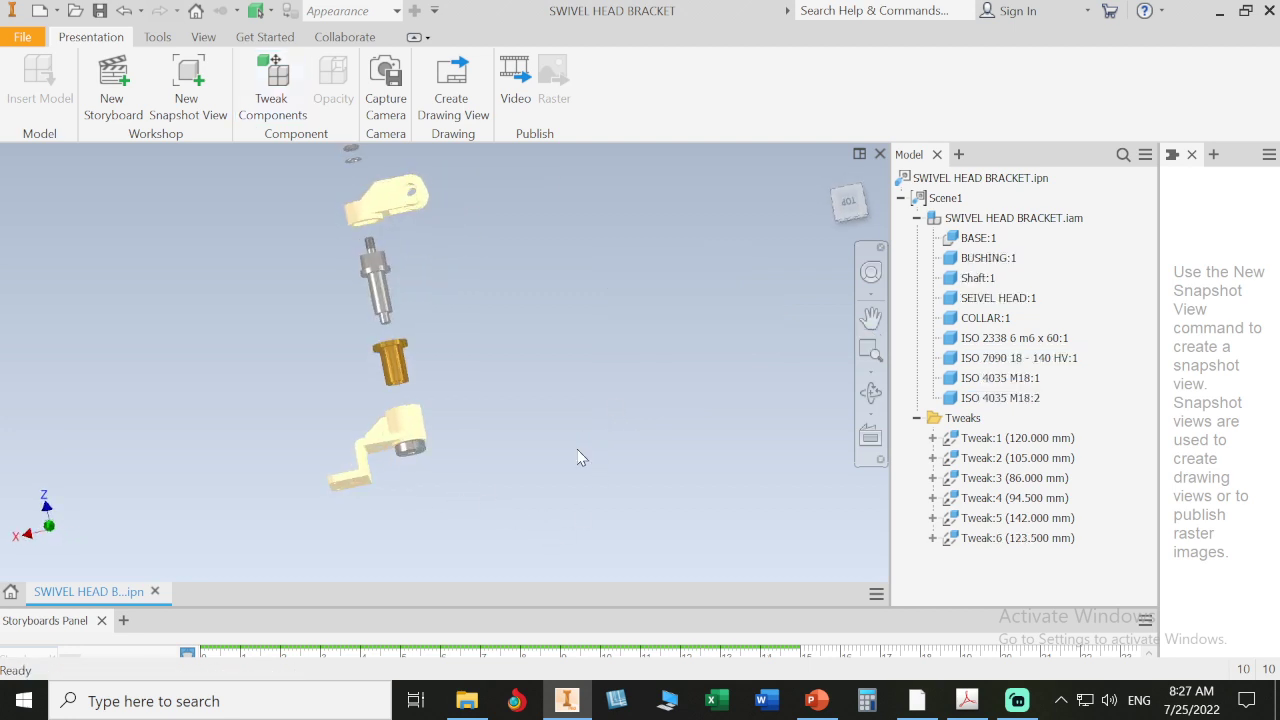
left_click(283, 98)
scroll(467, 403, "up", 3)
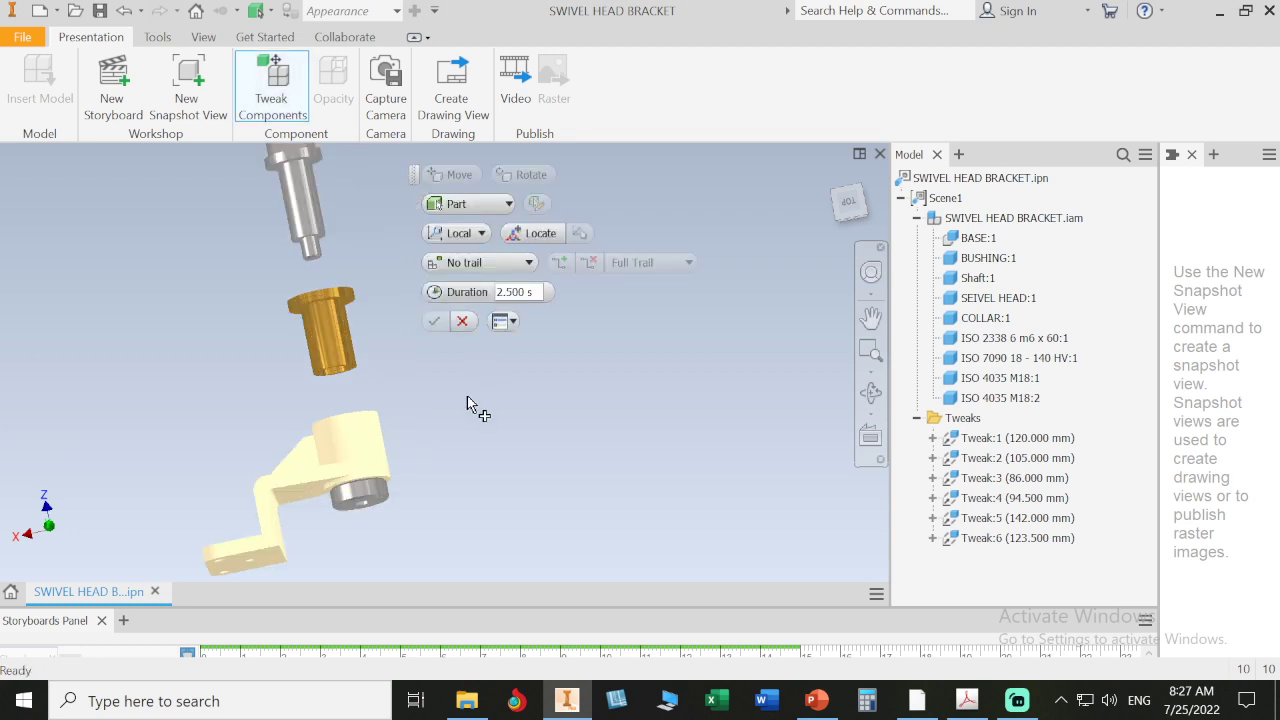
left_click(341, 527)
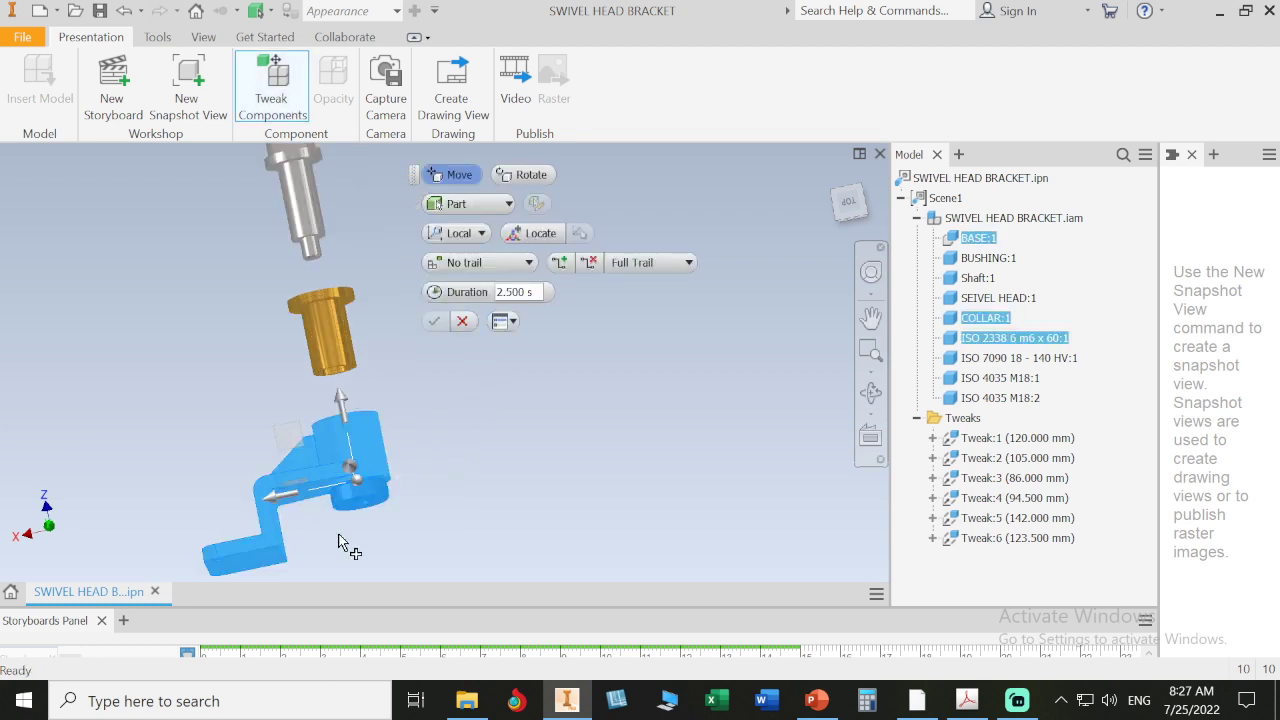
left_click(394, 457, "ctrl")
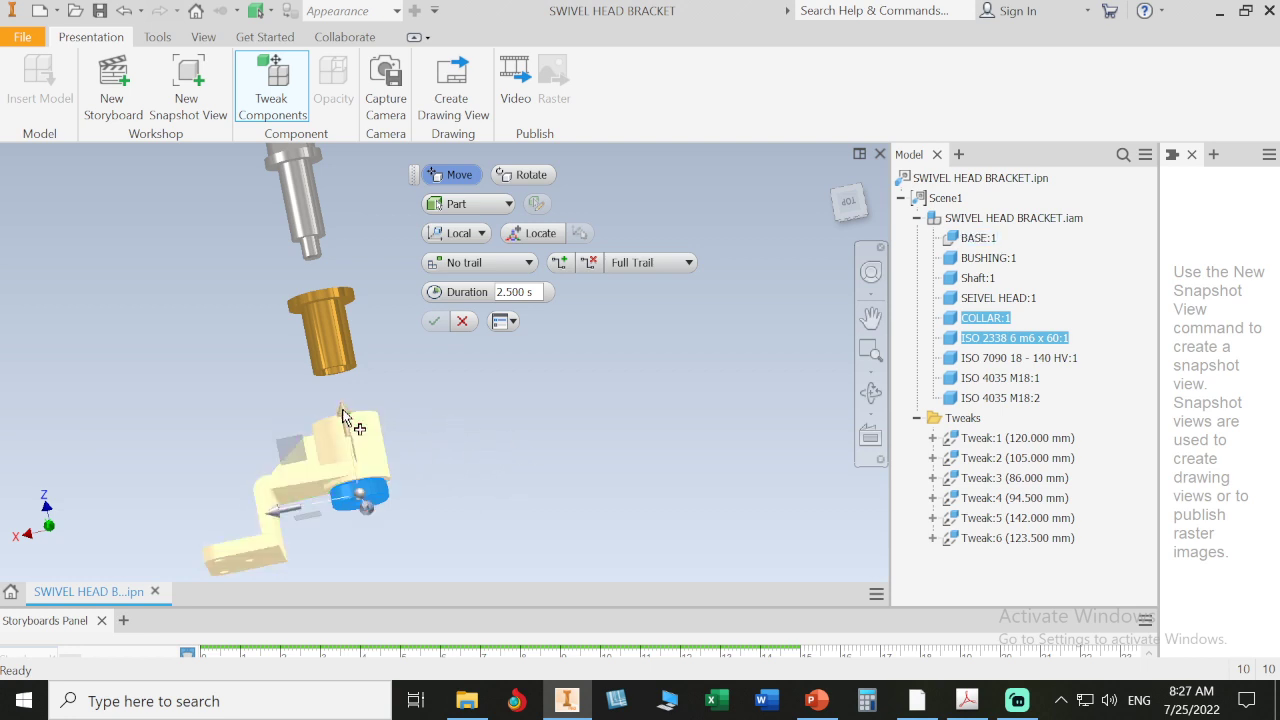
left_click(835, 200)
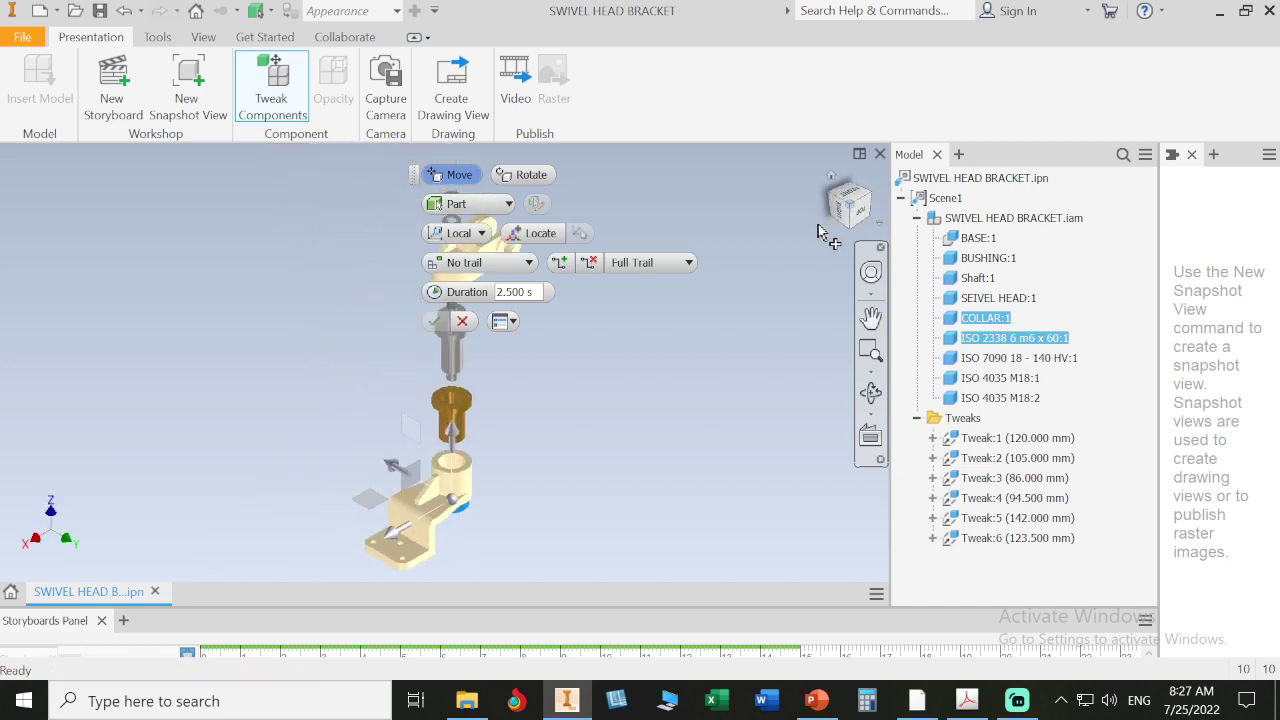
left_click(880, 229)
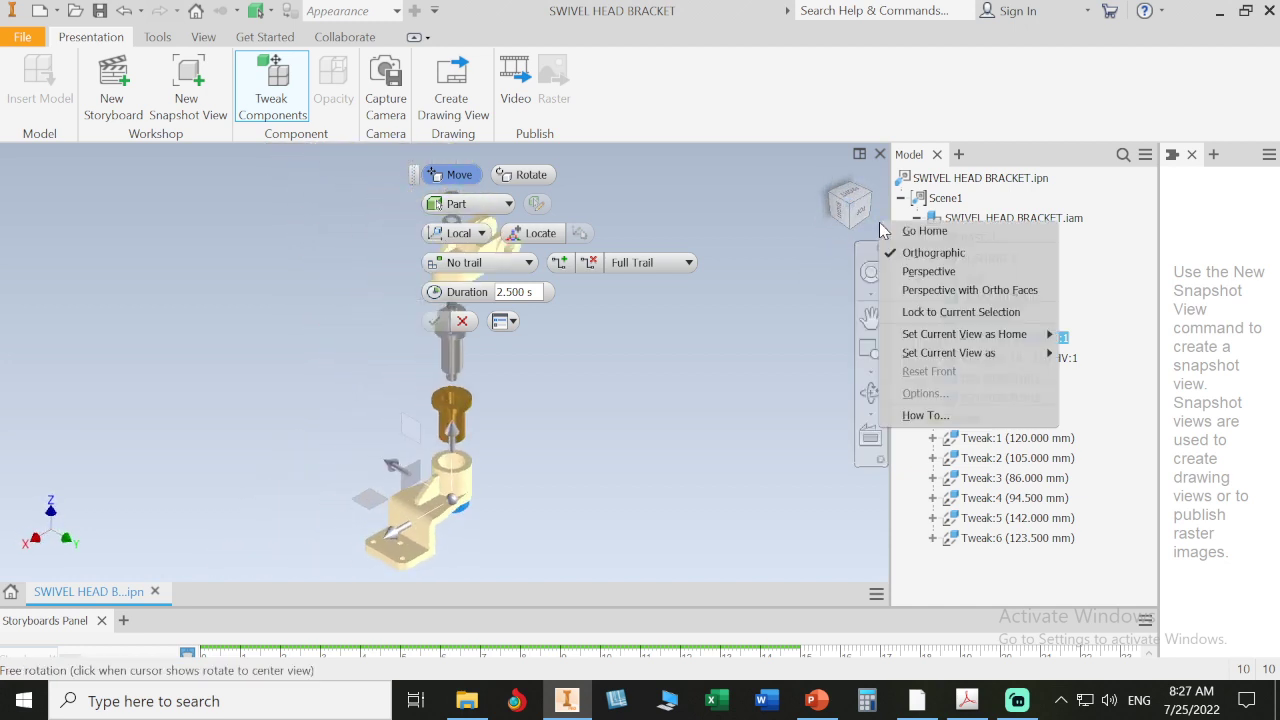
mouse_move(952, 340)
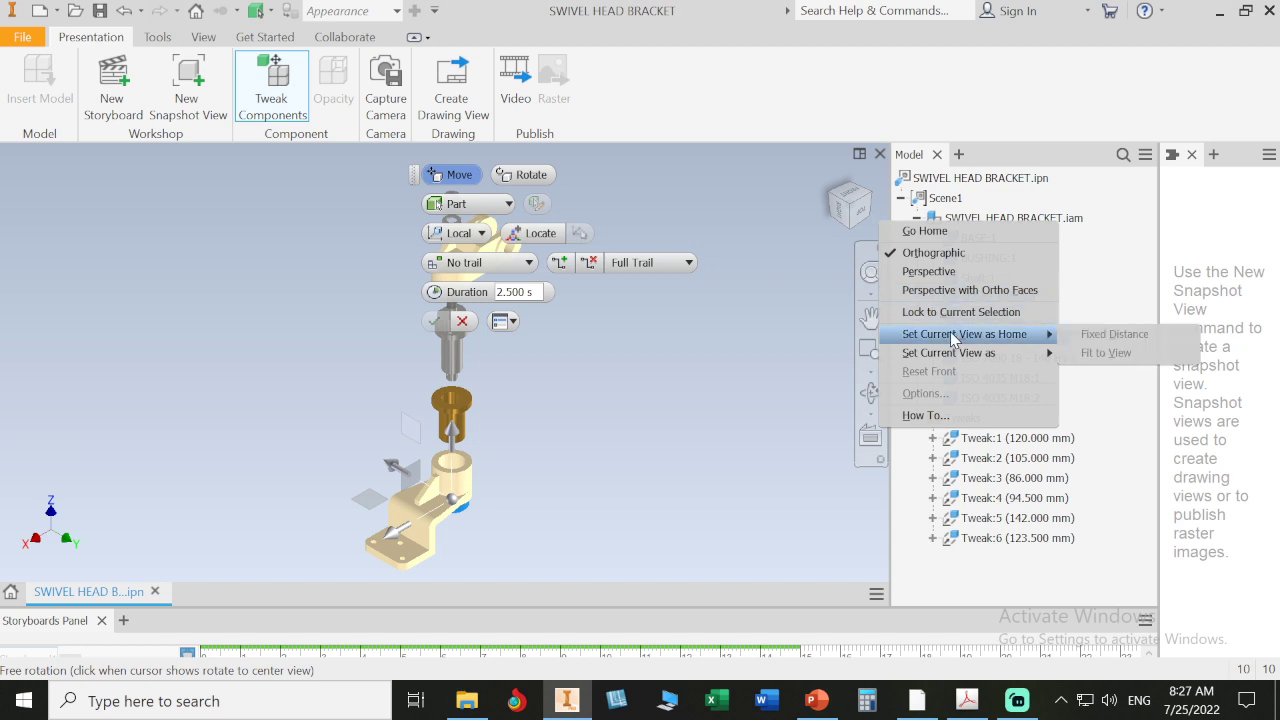
left_click(596, 495)
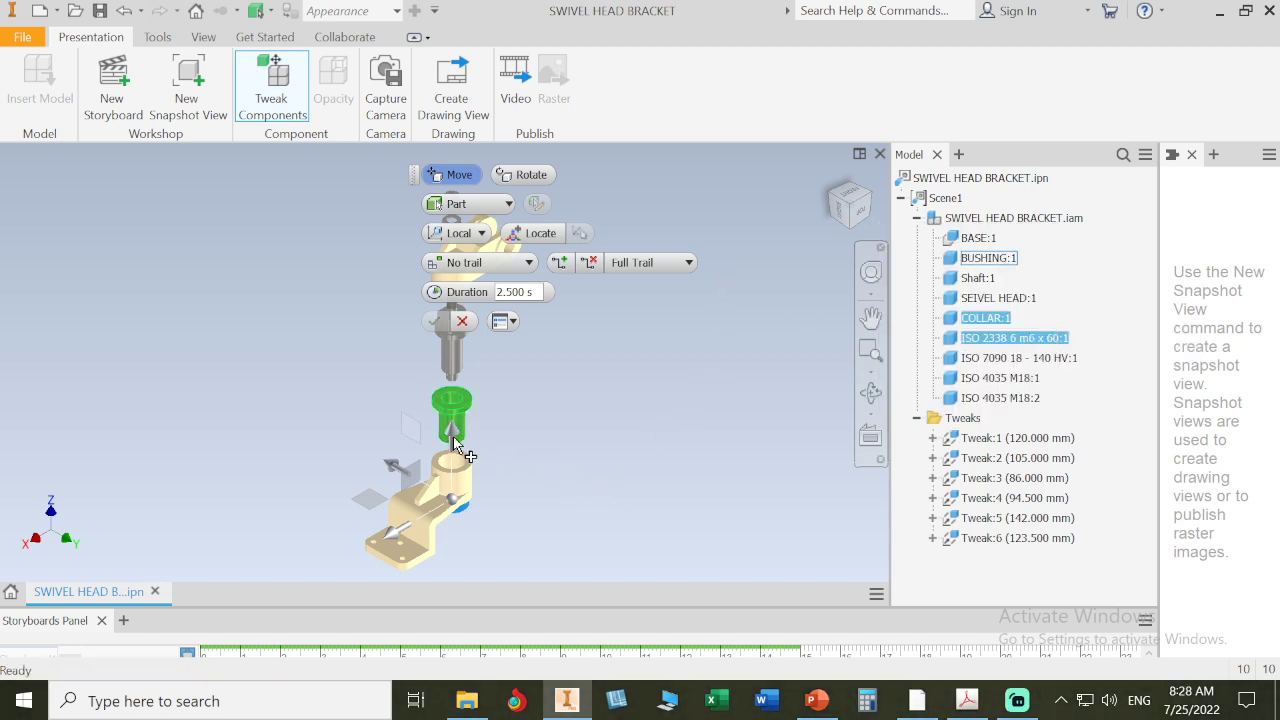
left_click_drag(453, 440, 458, 477)
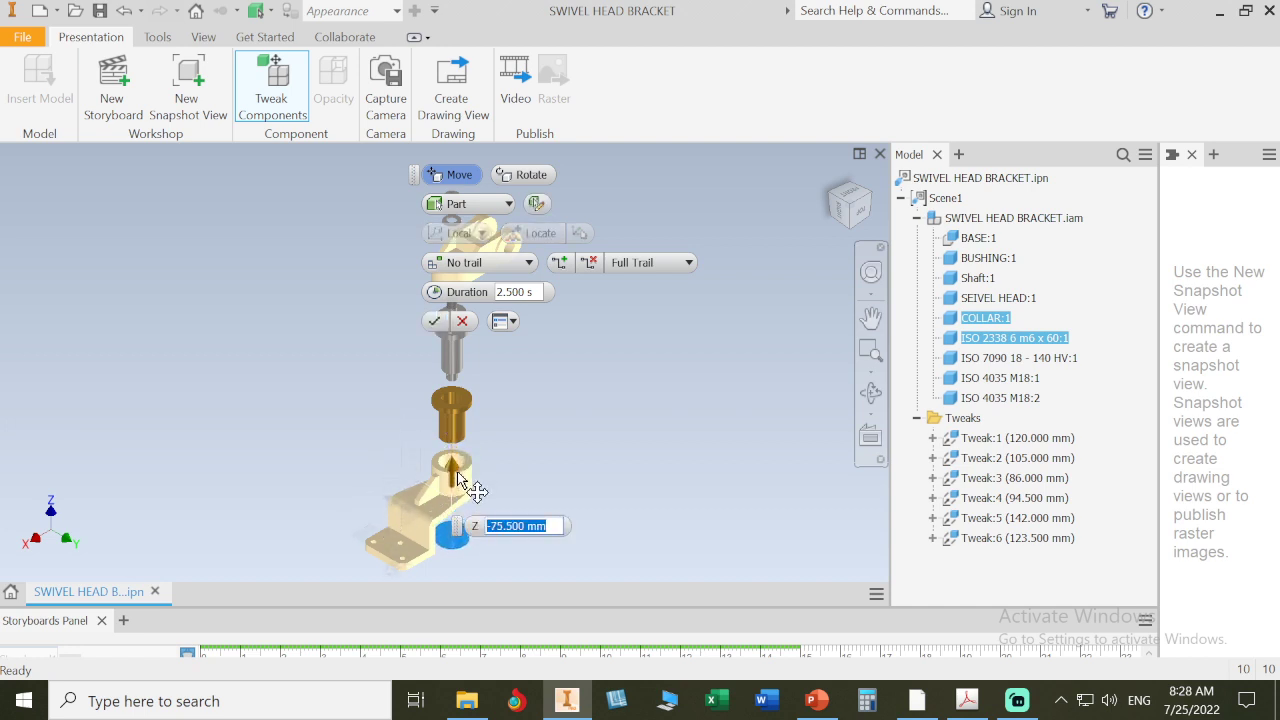
left_click(434, 322)
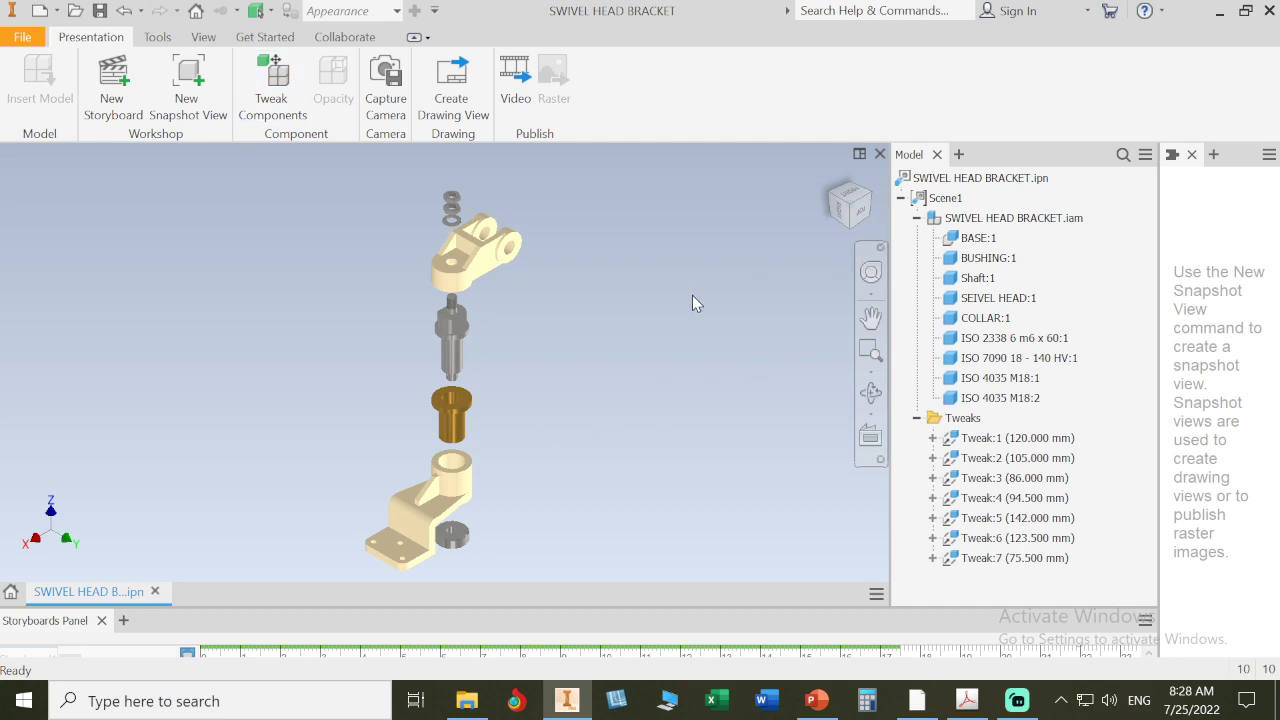
Set the current upright isometric view of the exploded assembly as the home view with Fit to View.
right_click(884, 231)
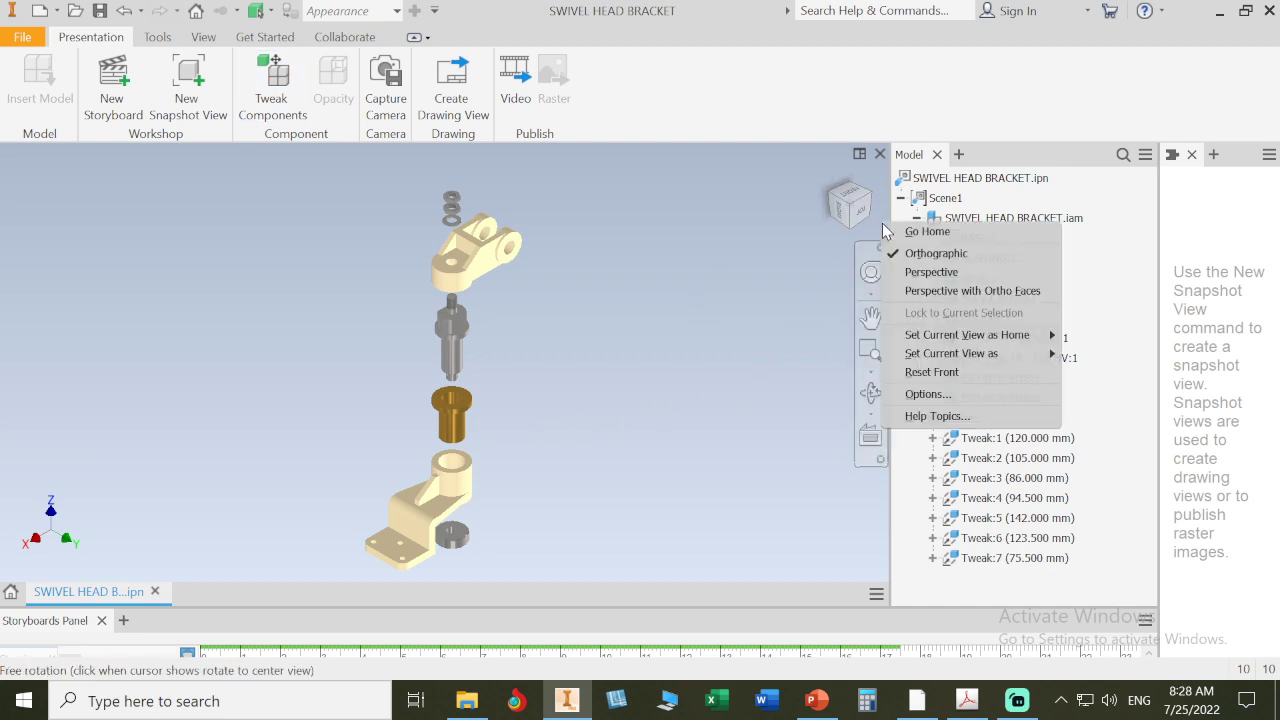
mouse_move(910, 342)
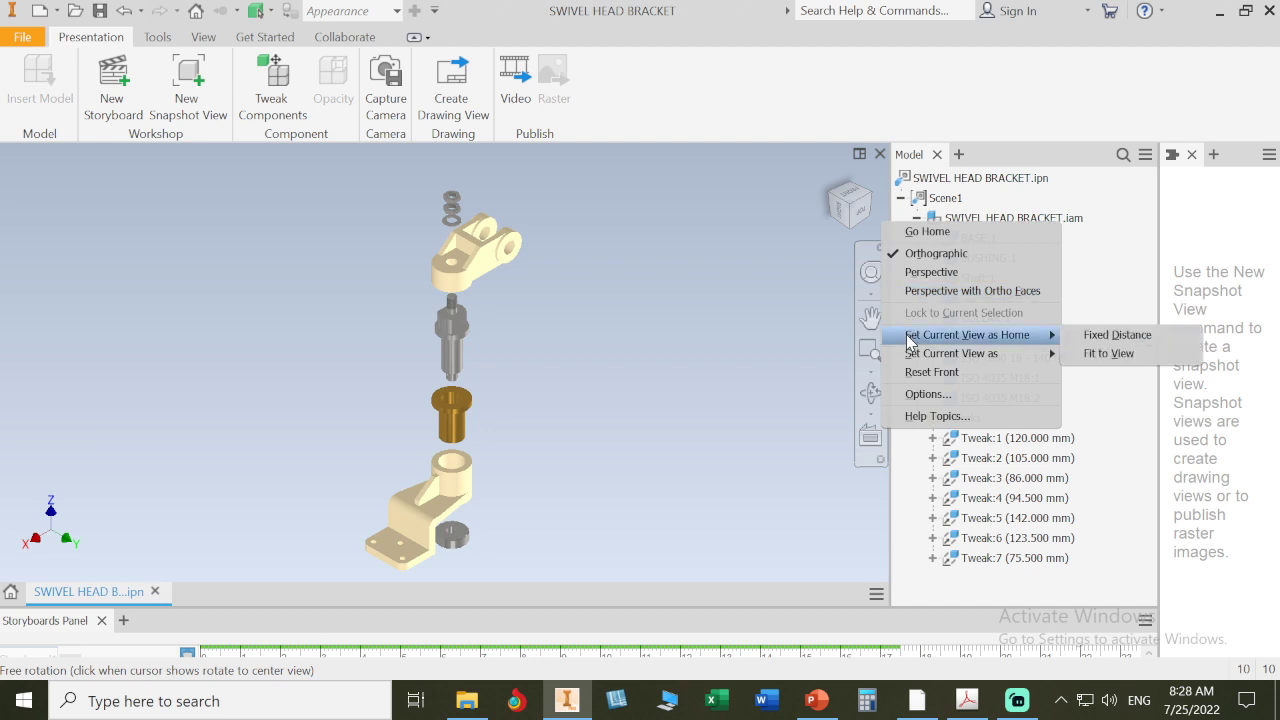
left_click(1109, 353)
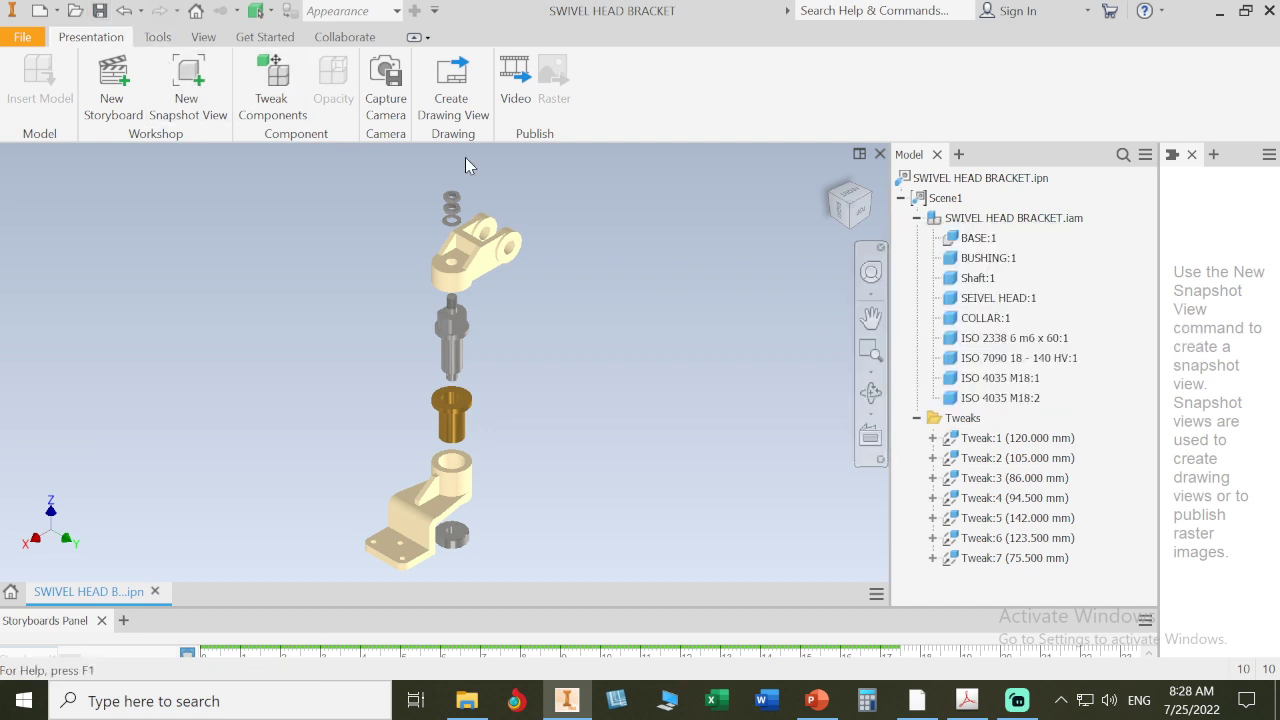
Define the upright elevation on the view cube's Top face as the Front view and return to the home view.
left_click(847, 194)
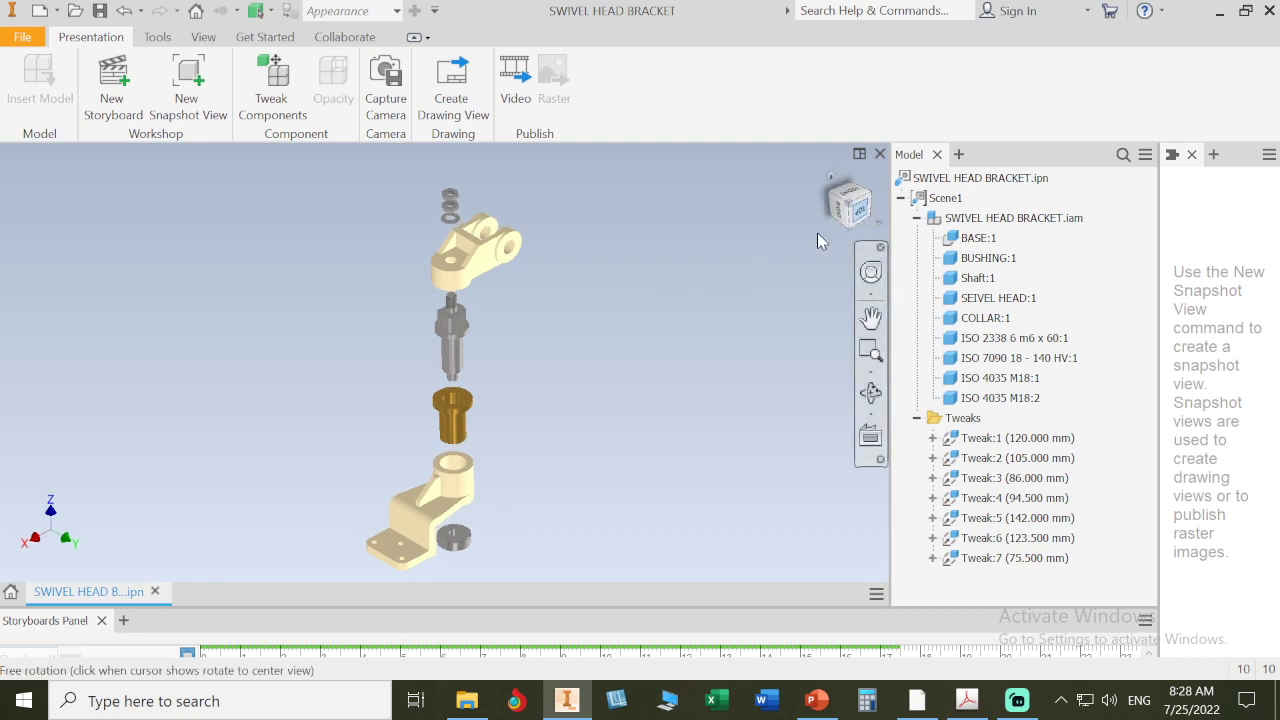
left_click(882, 230)
mouse_move(943, 358)
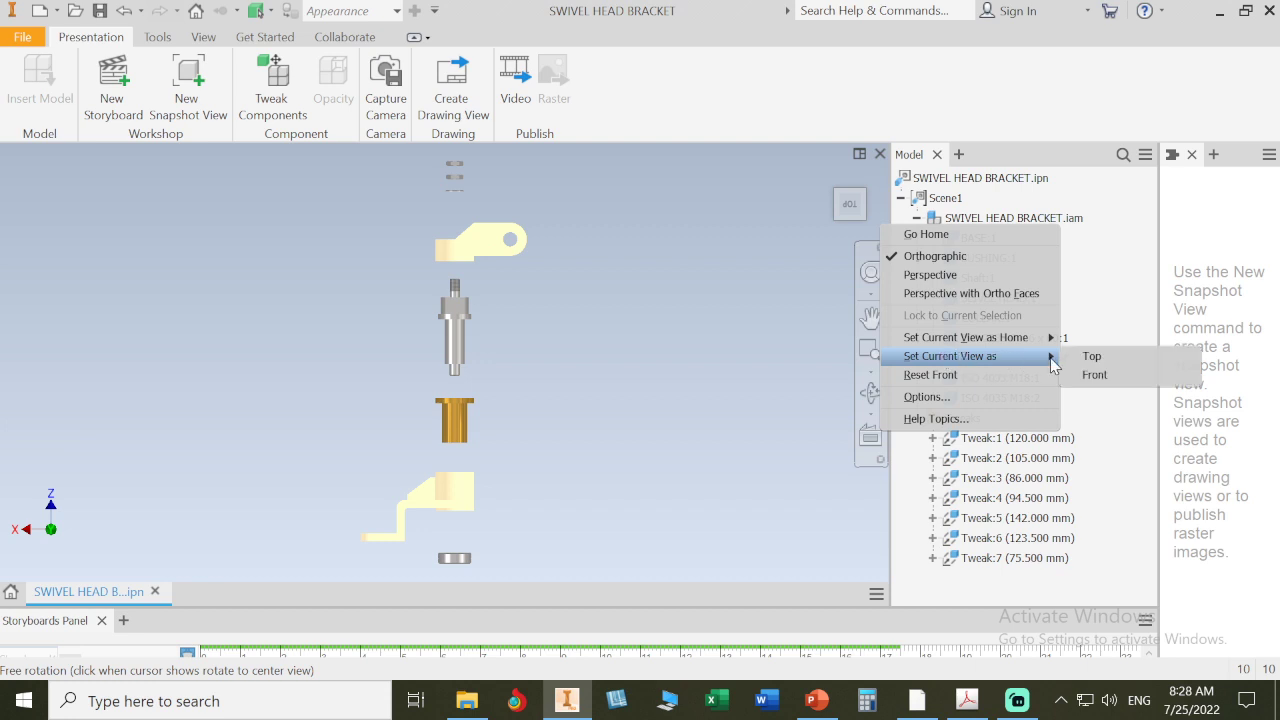
left_click(1092, 376)
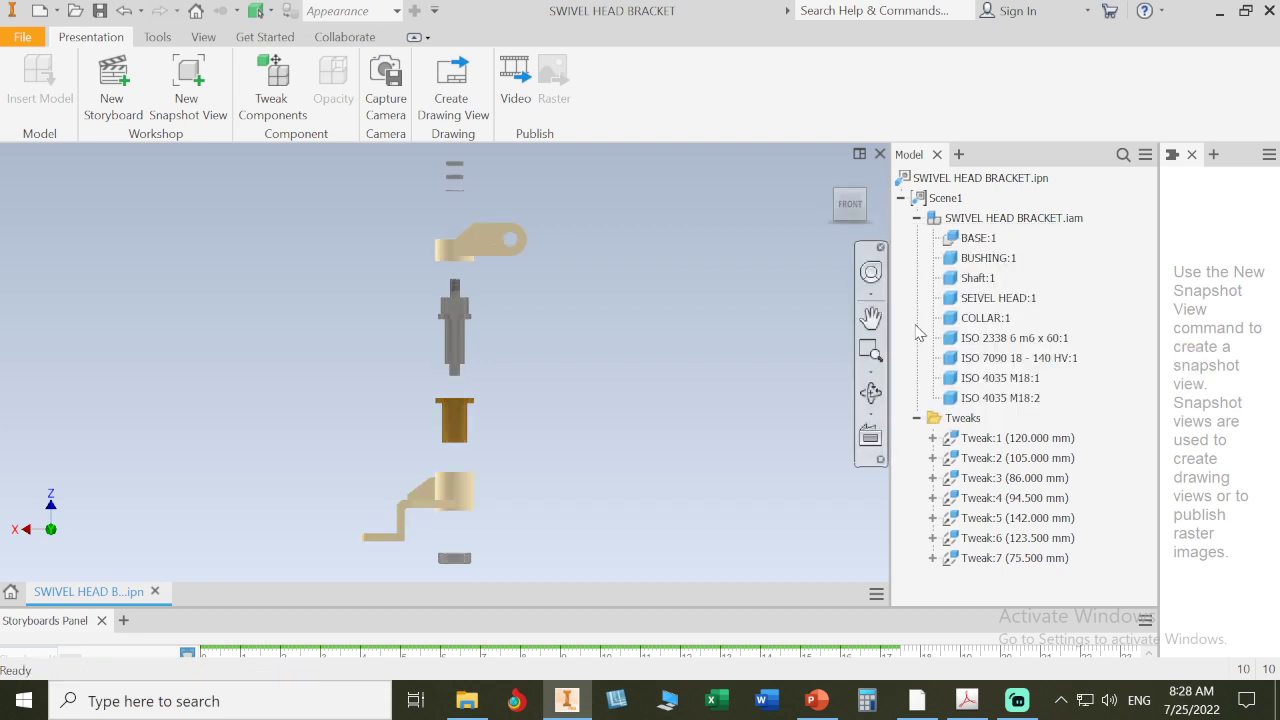
left_click(831, 177)
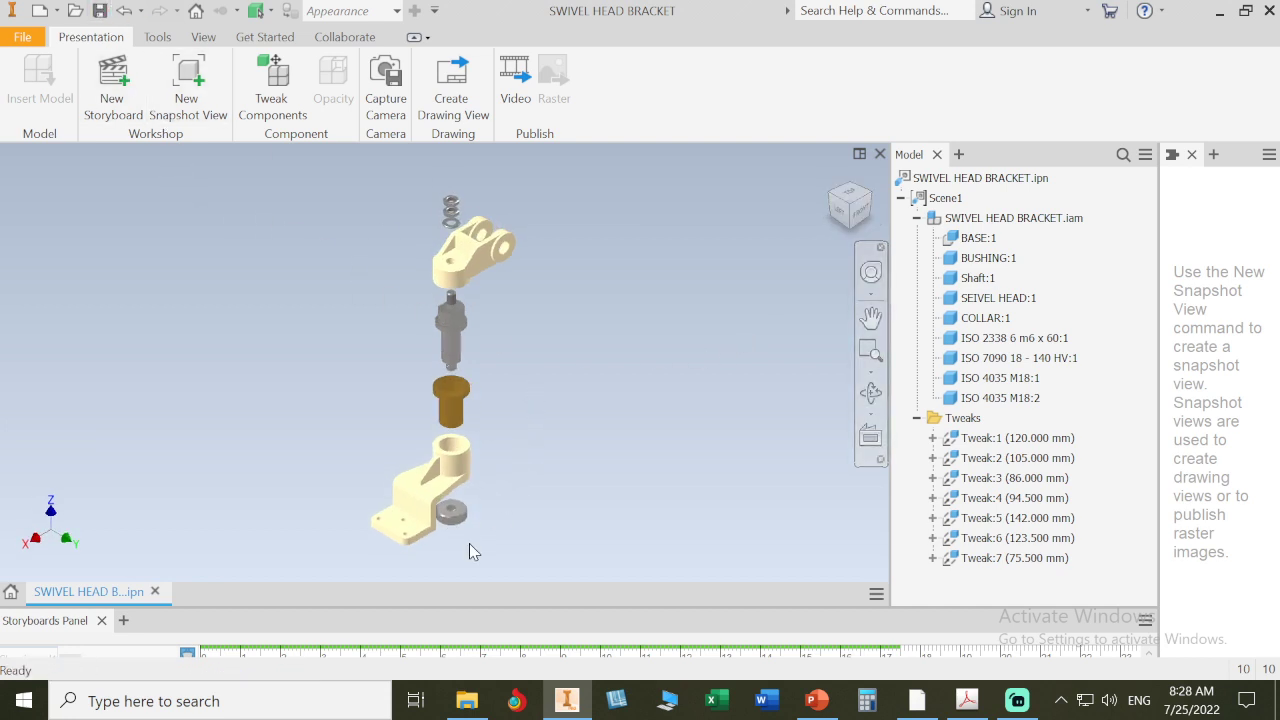
Tweak the ISO 2338 pin about 94.5 mm along its axis out of the collar, with no trail.
scroll(471, 505, "up", 10)
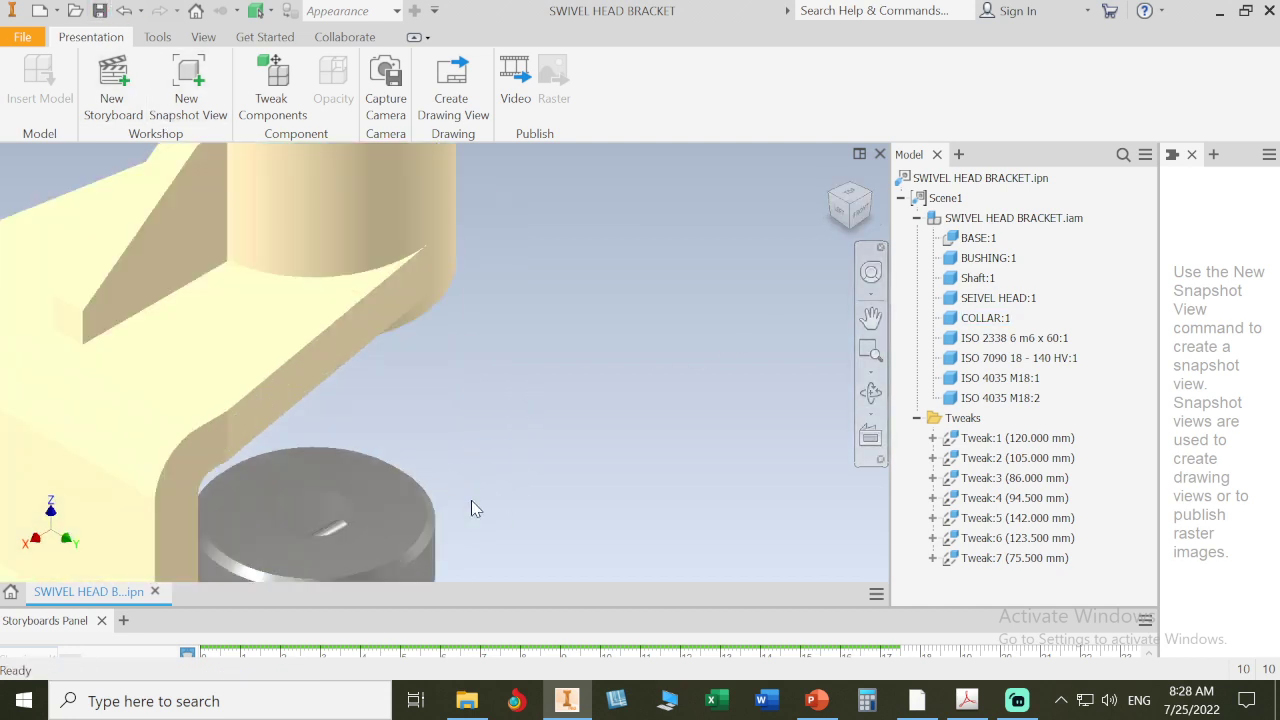
middle_click_drag(473, 502, 528, 333)
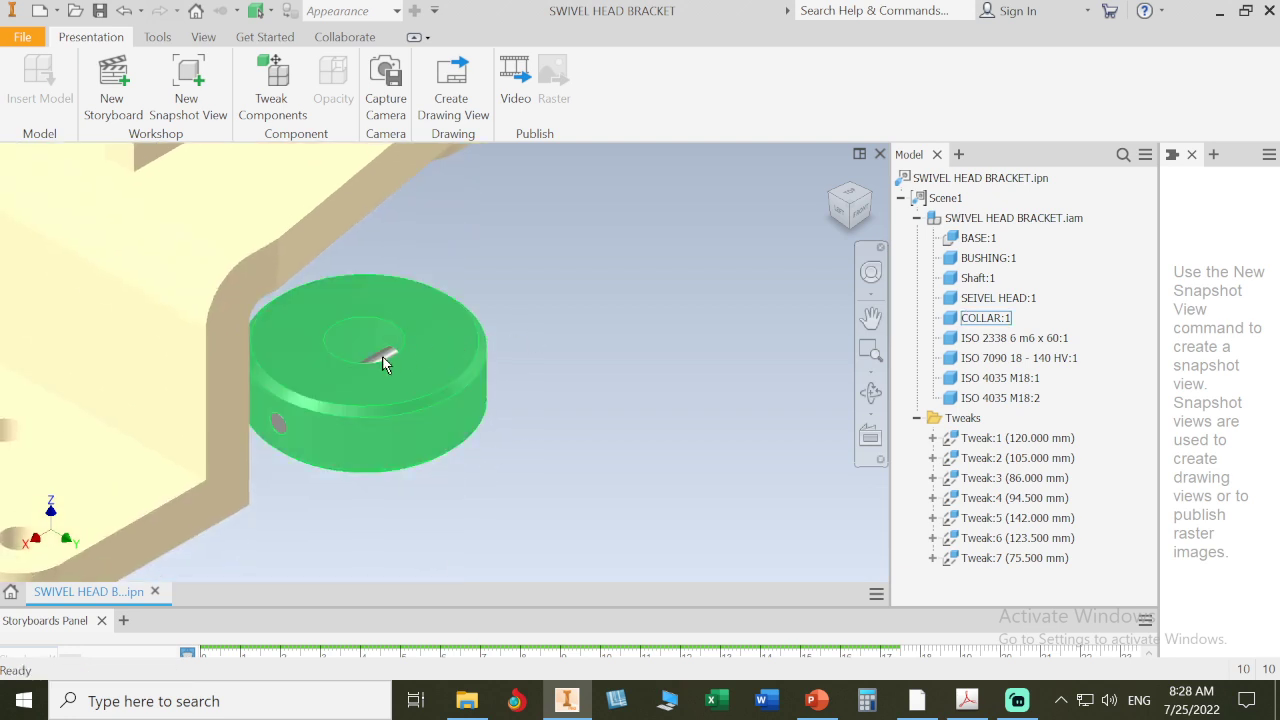
scroll(559, 401, "down", 5)
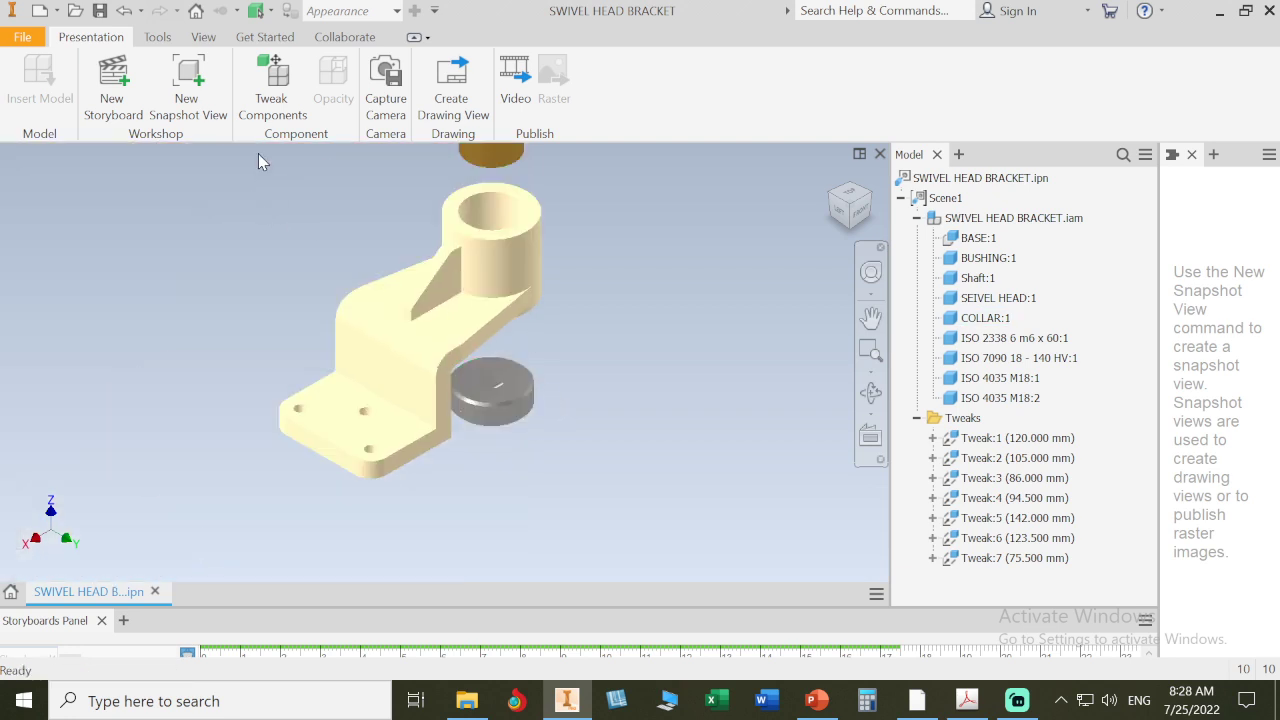
left_click(284, 104)
scroll(540, 370, "up", 5)
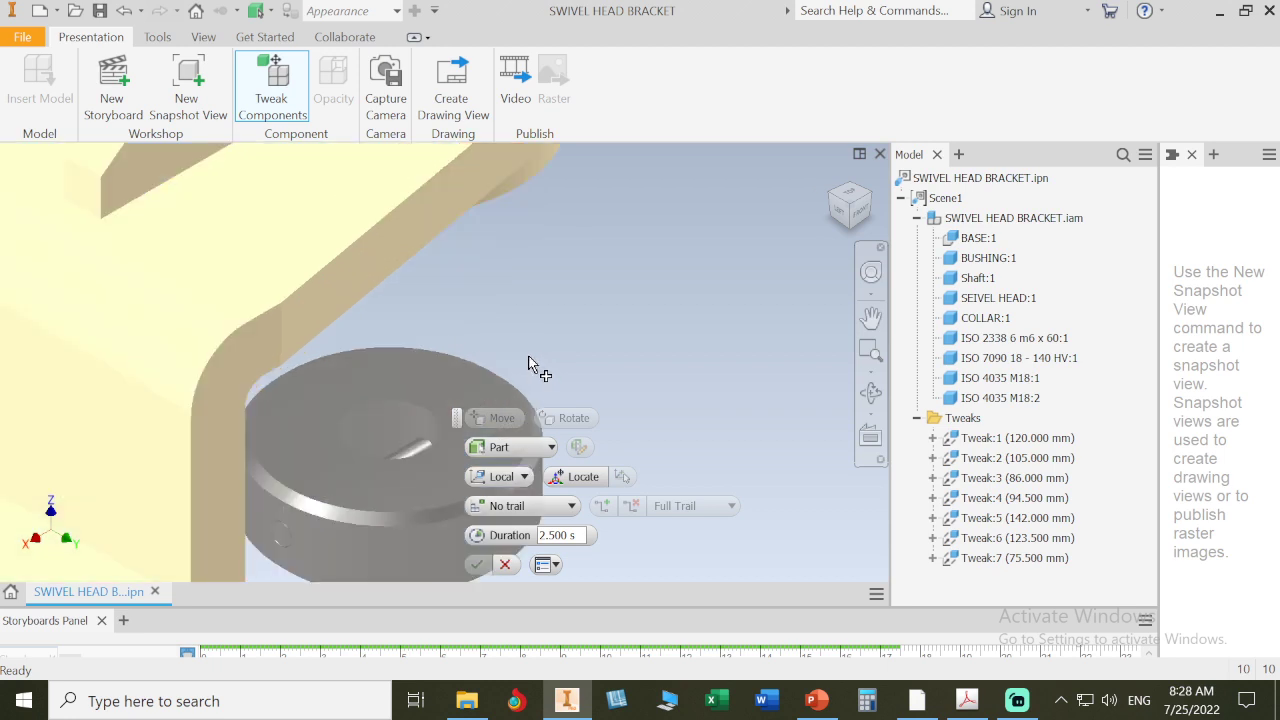
left_click(433, 427)
left_click(415, 444)
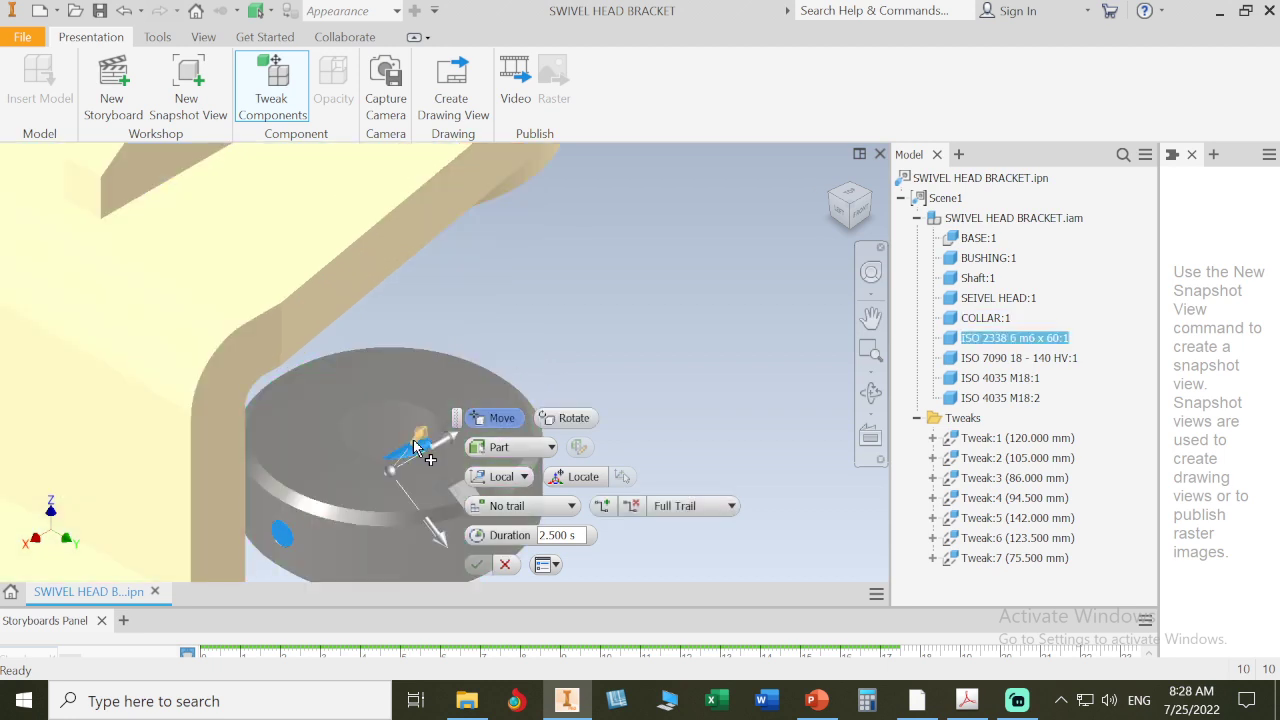
scroll(606, 286, "down", 3)
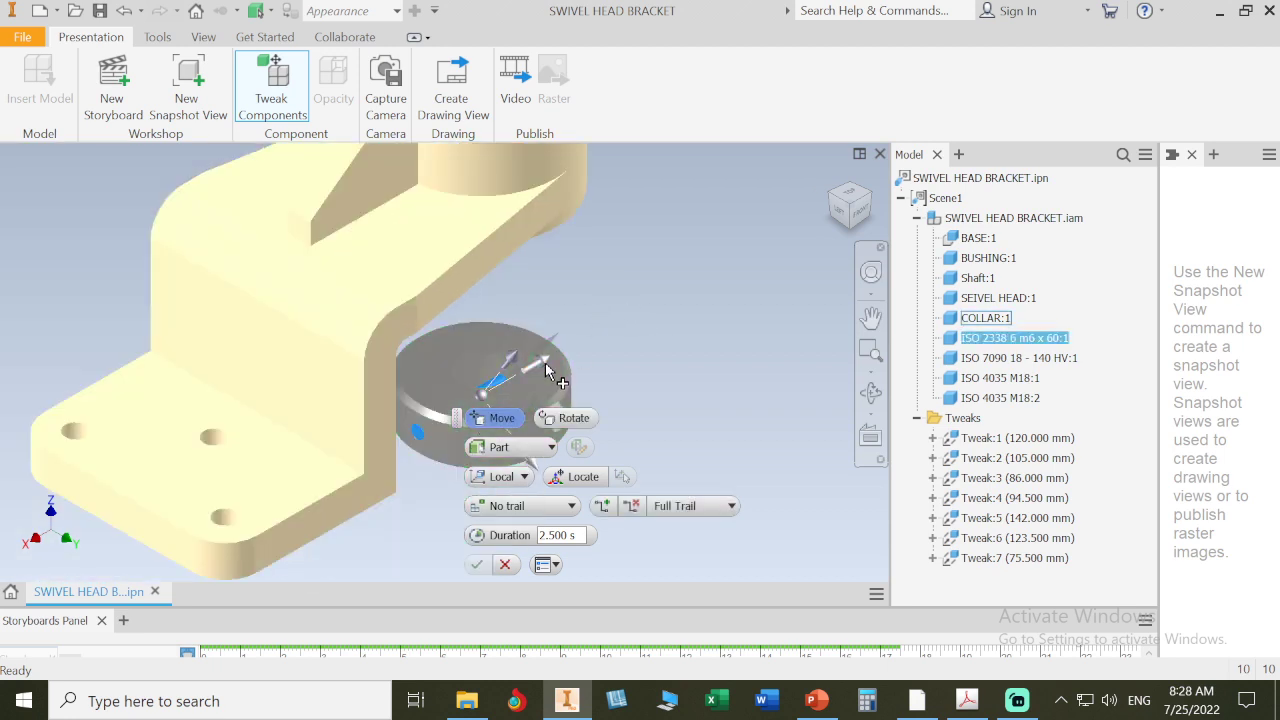
left_click_drag(545, 360, 748, 236)
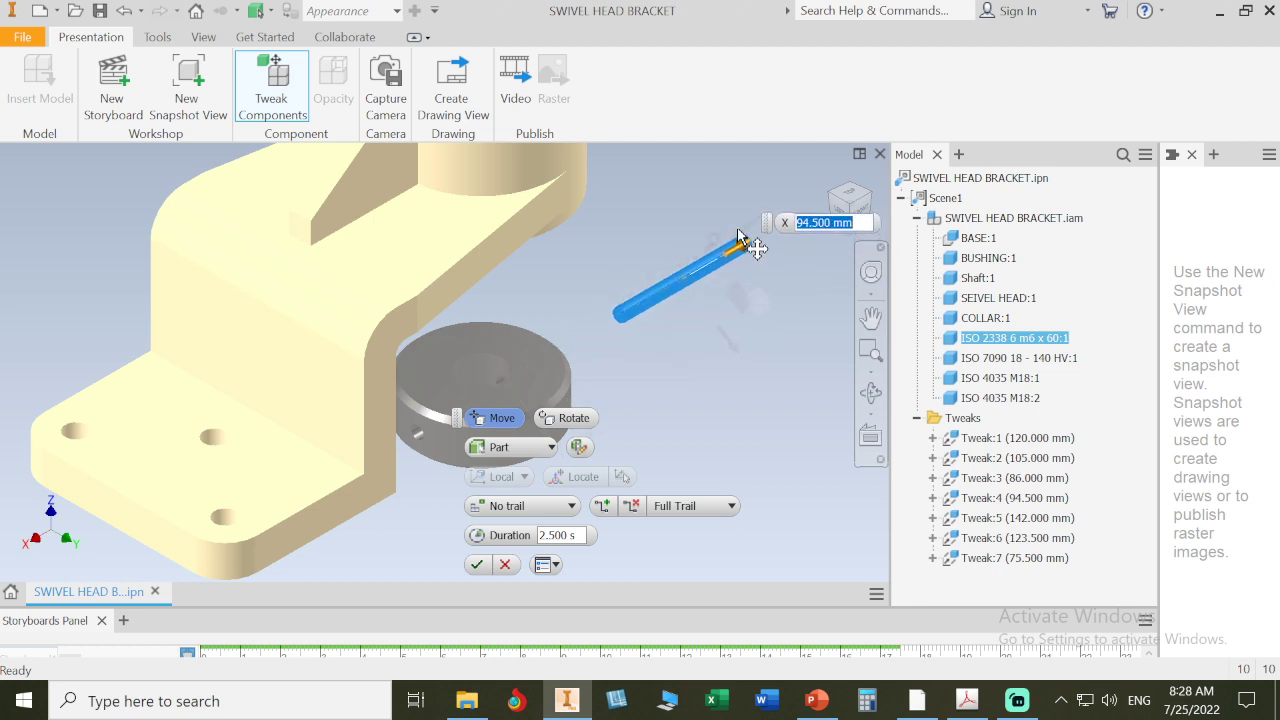
left_click(480, 567)
middle_click(663, 446)
middle_click(663, 446)
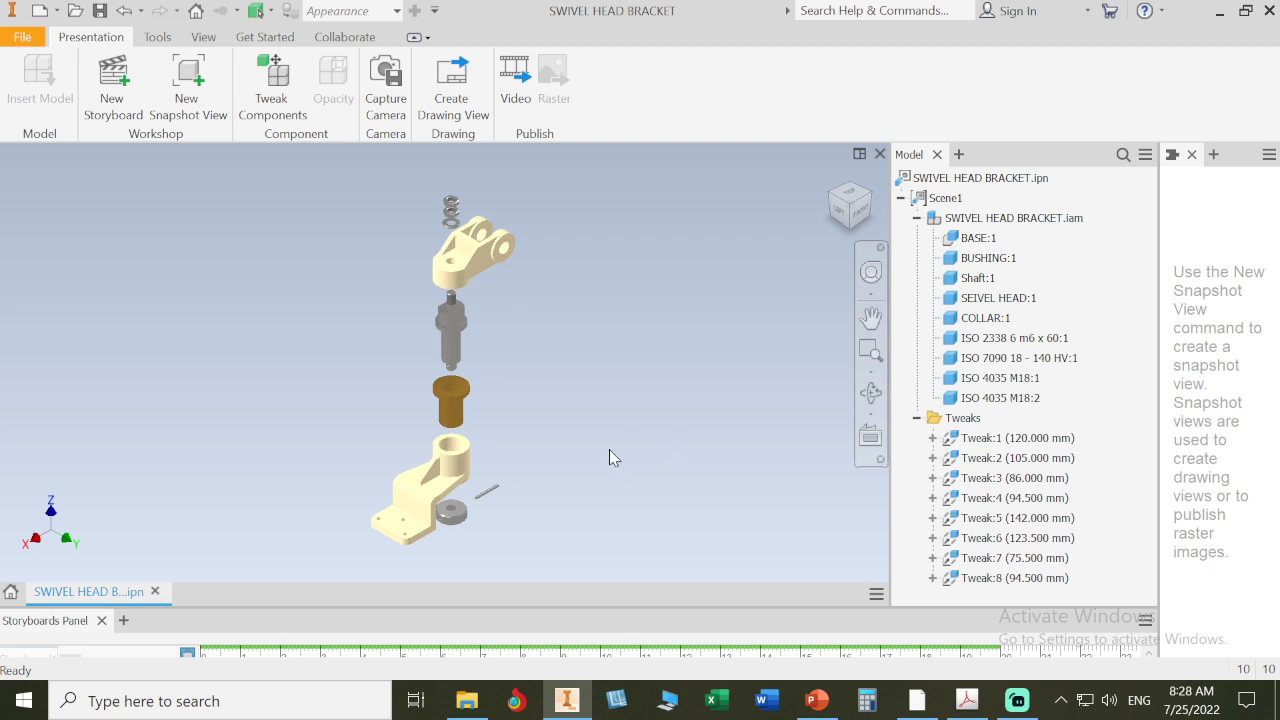
Save the presentation and create a new snapshot view of the exploded assembly.
left_click(100, 10)
left_click(193, 84)
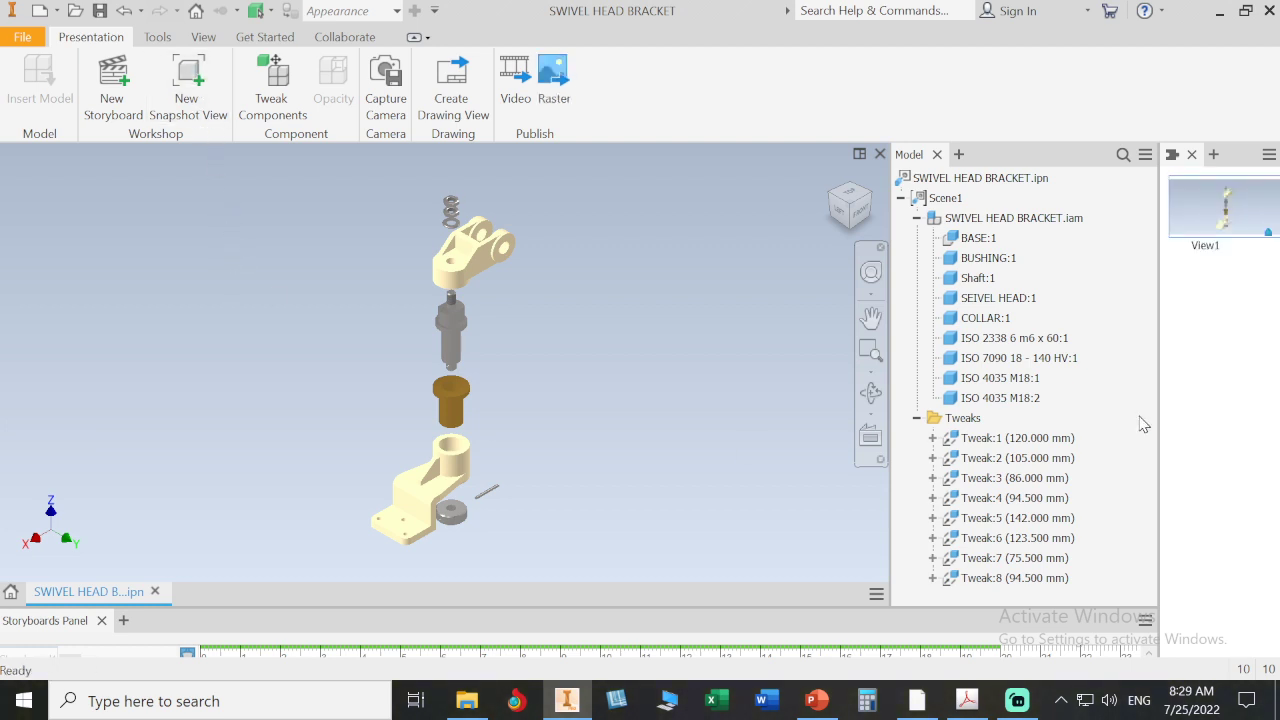